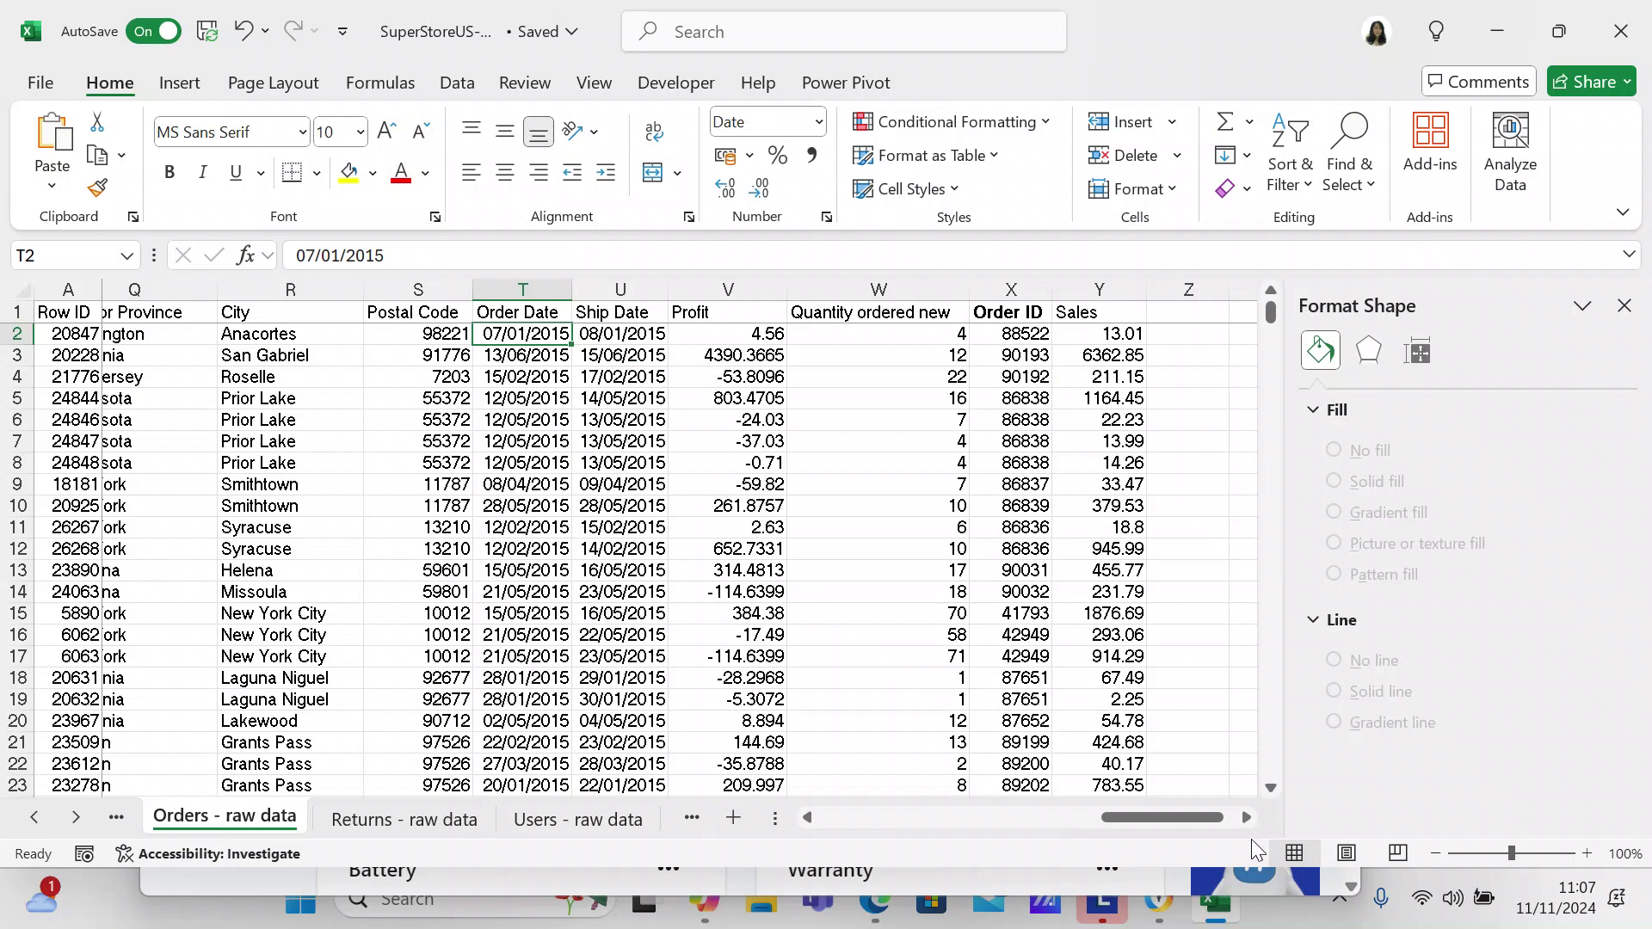
Review all columns of the Orders - raw data sheet, from Row ID through Order Date, Profit and Sales
{"action": "left_click_drag", "start_coordinate": [1151, 814], "coordinate": [783, 819]}
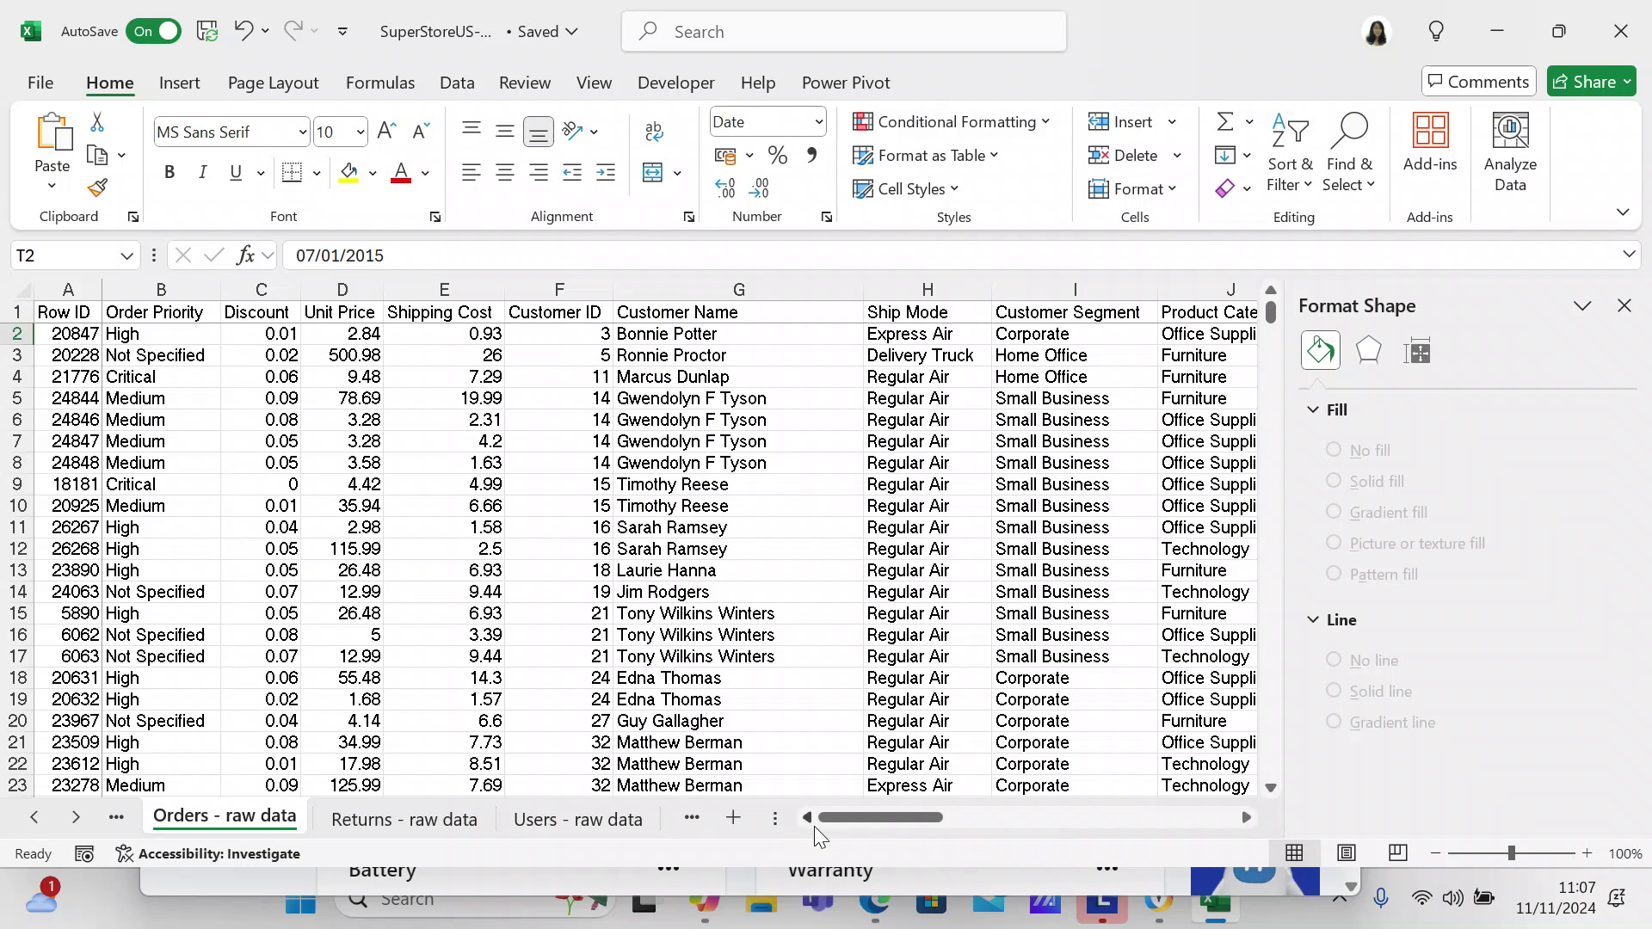
{"action": "left_click_drag", "start_coordinate": [836, 819], "coordinate": [816, 817]}
{"action": "left_click", "coordinate": [1247, 818]}
{"action": "left_click_drag", "start_coordinate": [1252, 818], "coordinate": [1252, 817]}
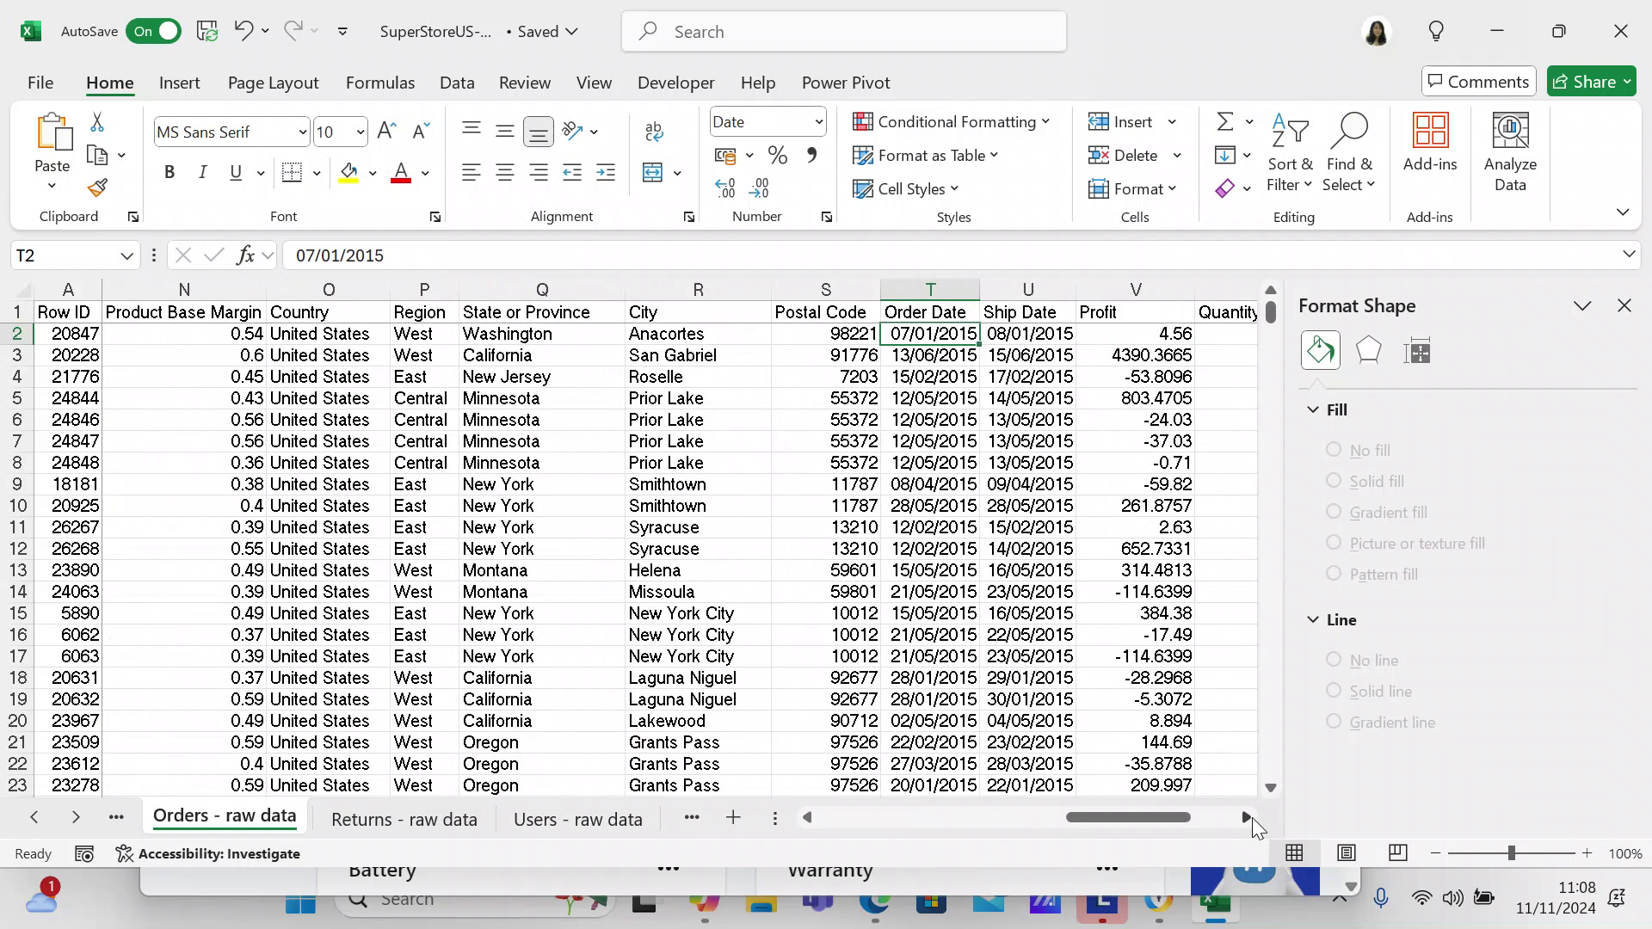
{"action": "left_click_drag", "start_coordinate": [1252, 818], "coordinate": [1253, 818]}
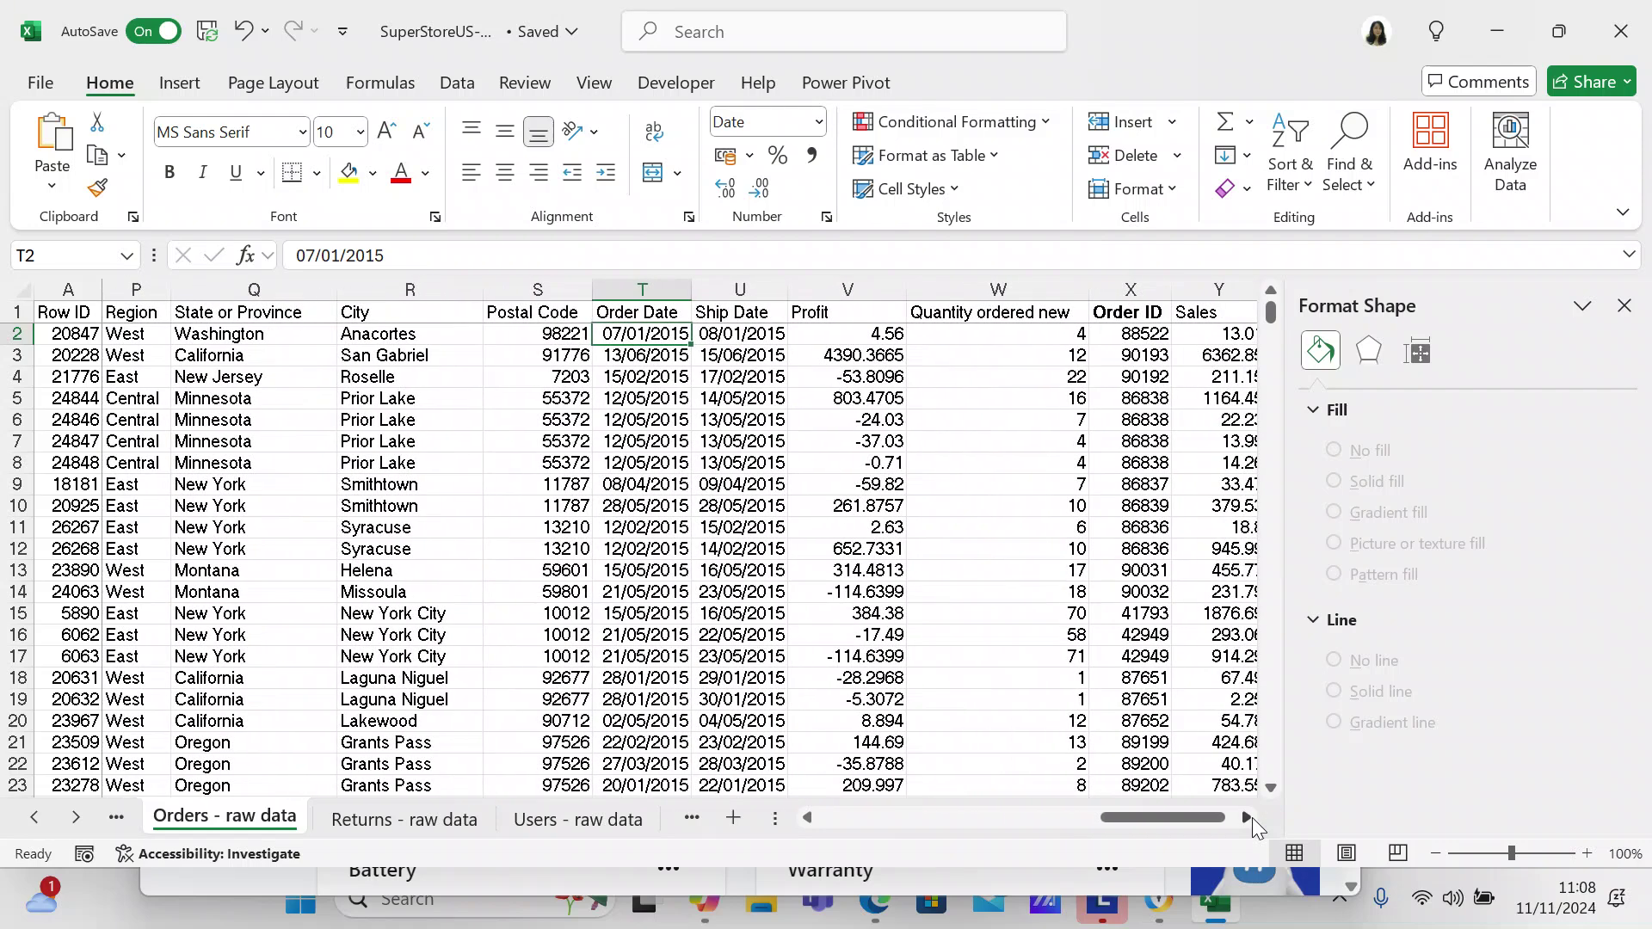
{"action": "left_click", "coordinate": [1252, 818]}
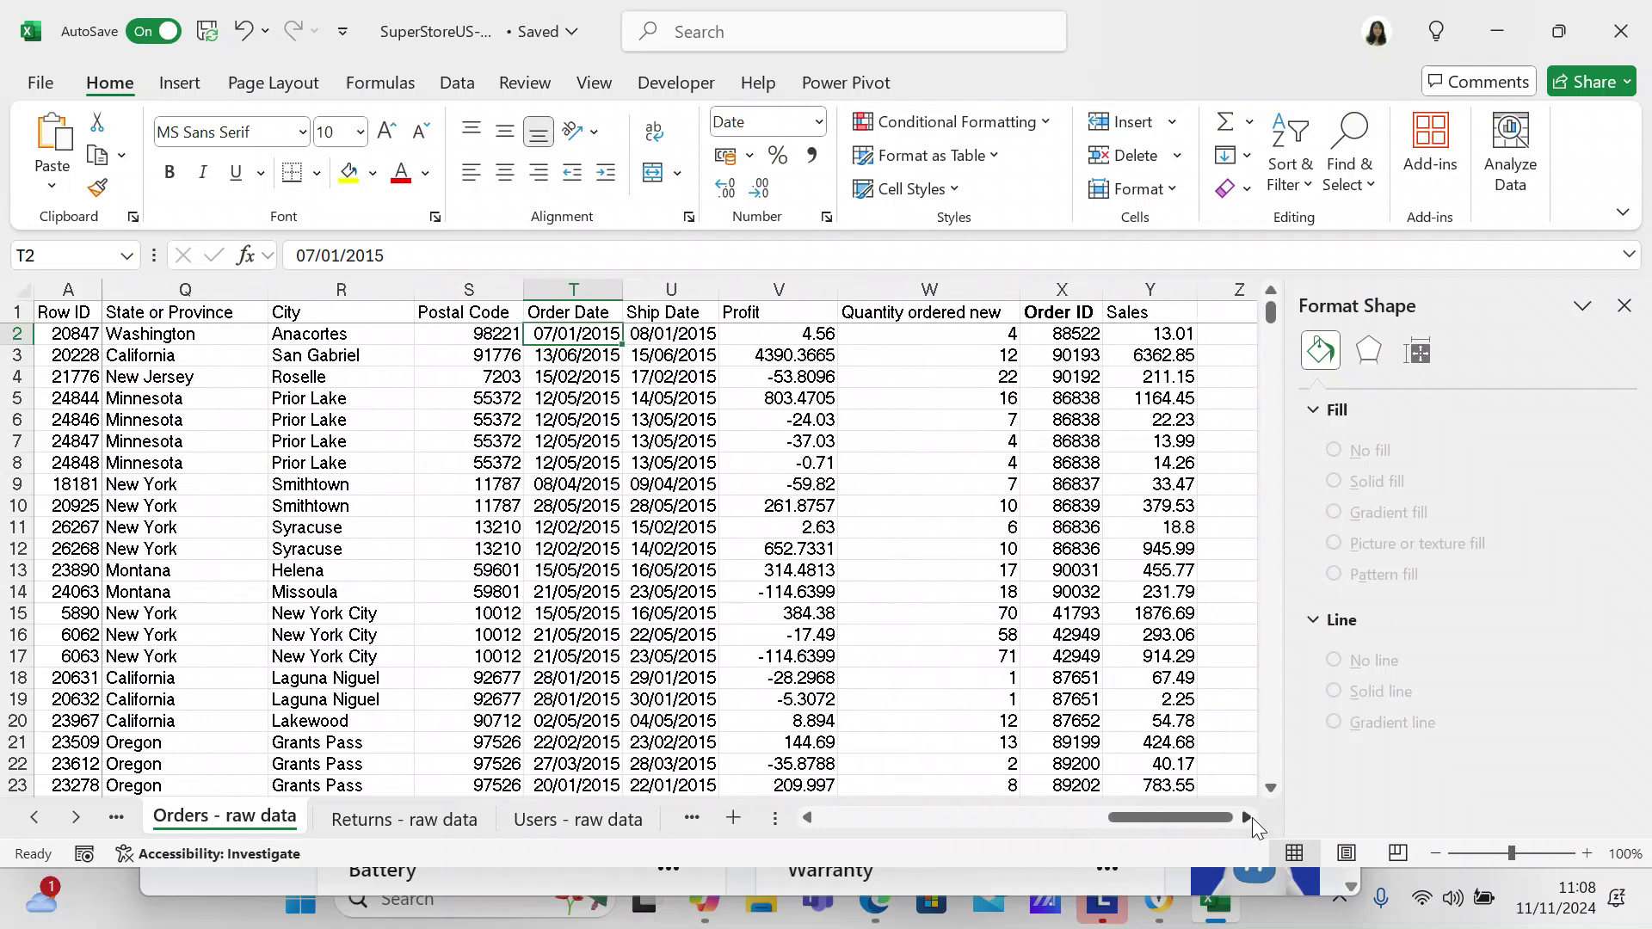
{"action": "left_click", "coordinate": [1252, 818]}
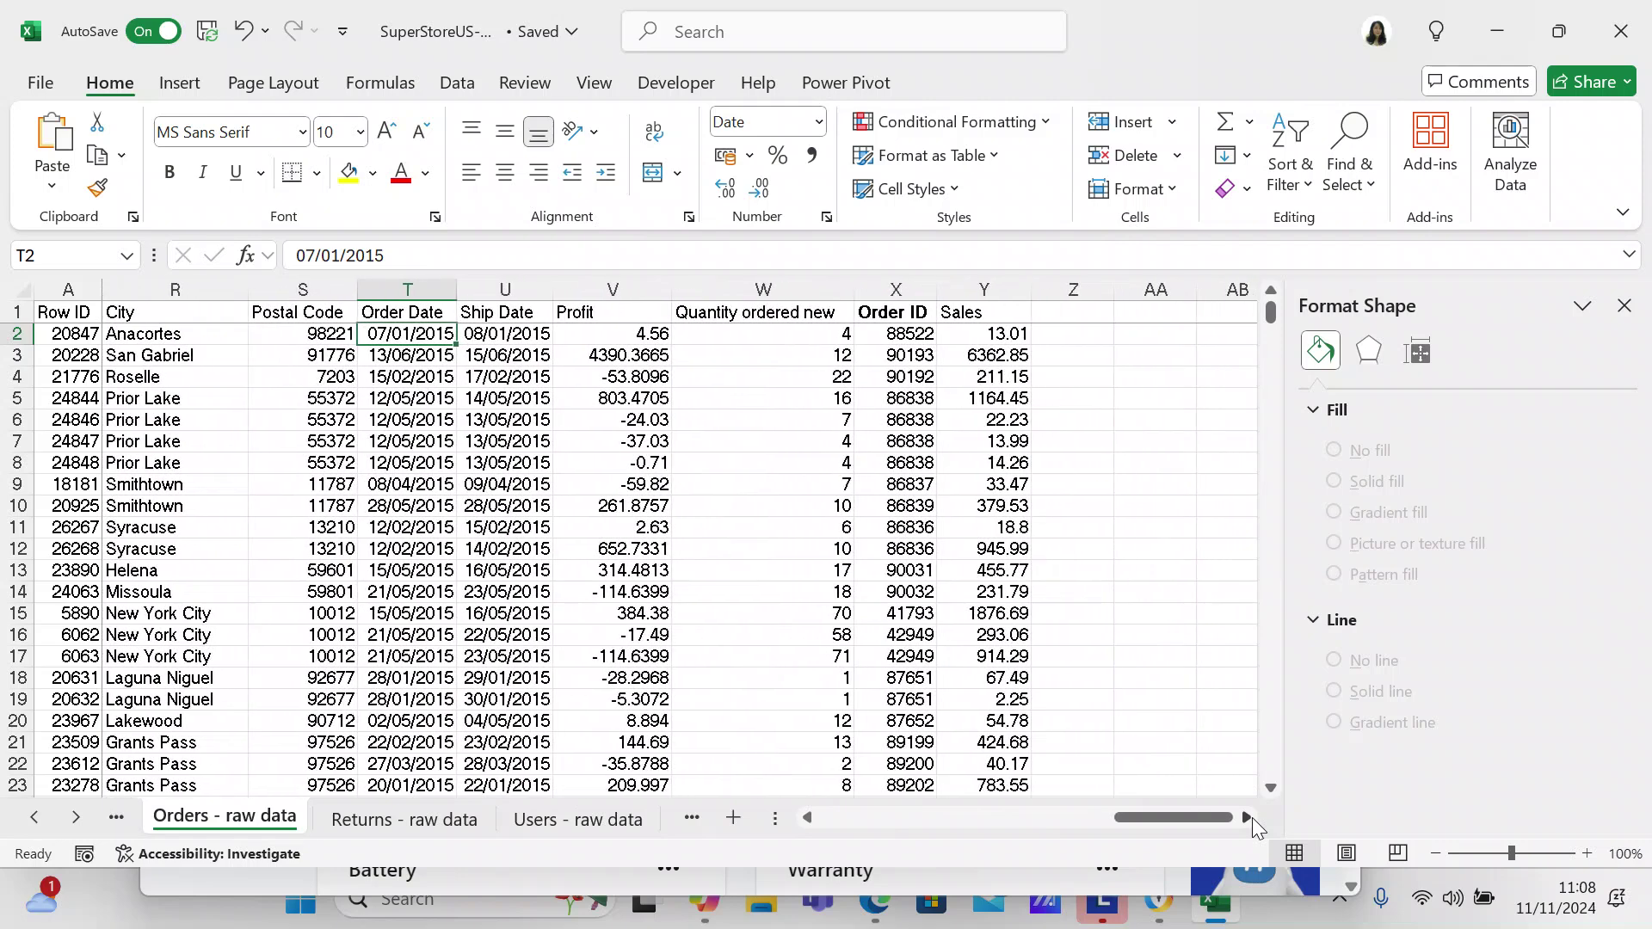
{"action": "left_click", "coordinate": [1252, 818]}
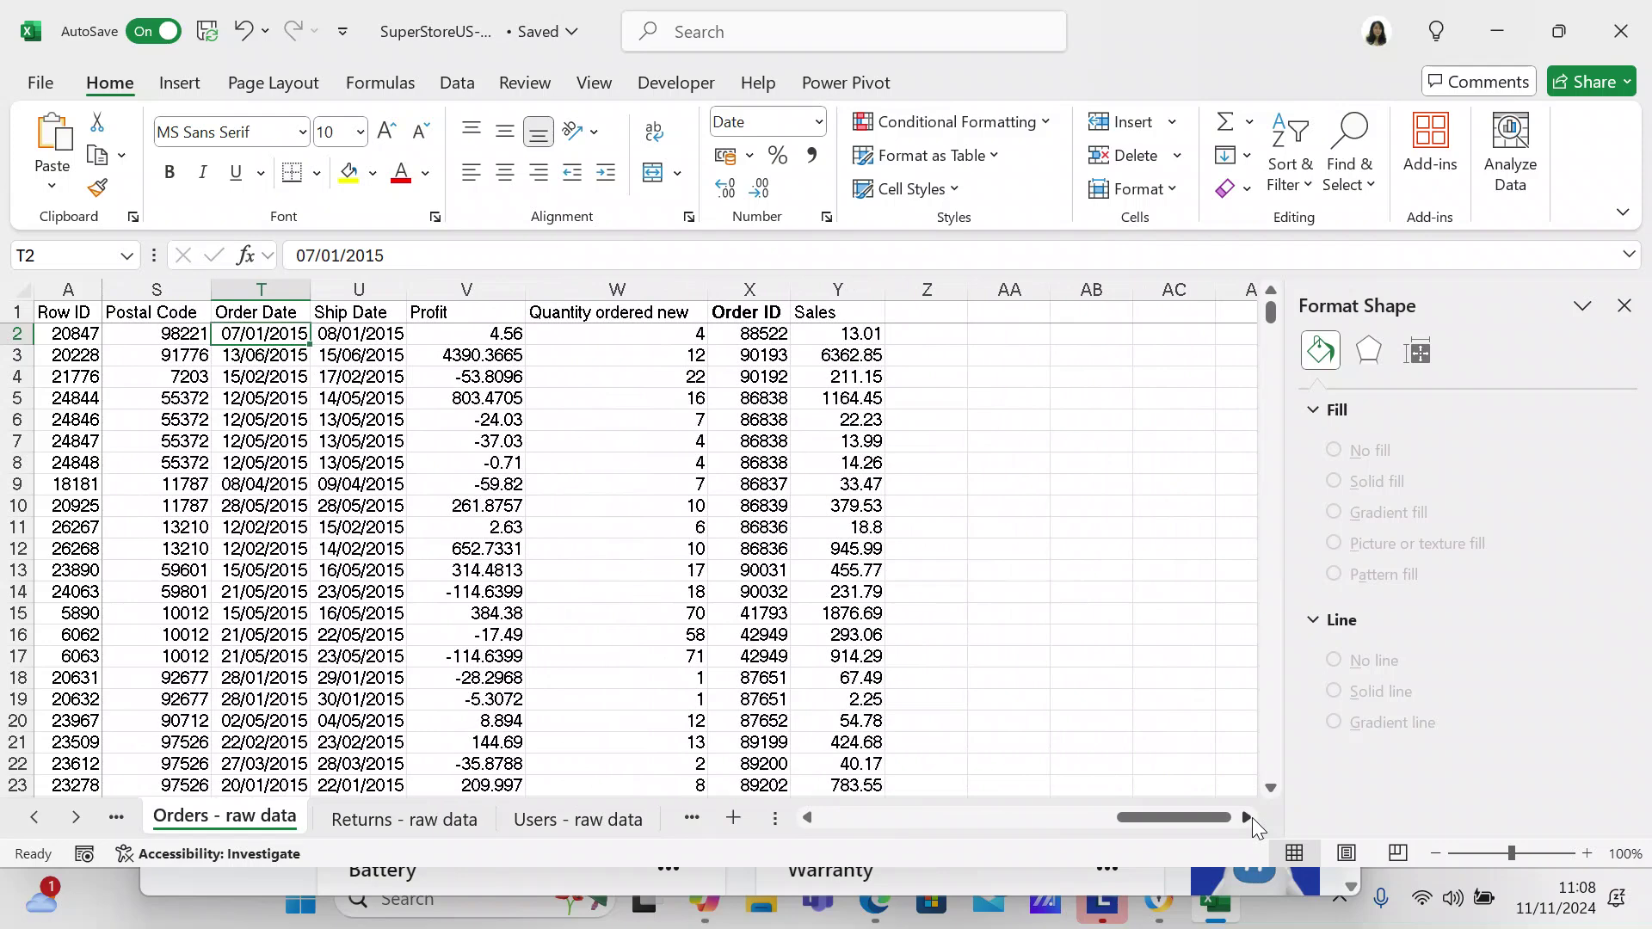
{"action": "left_click", "coordinate": [1252, 818]}
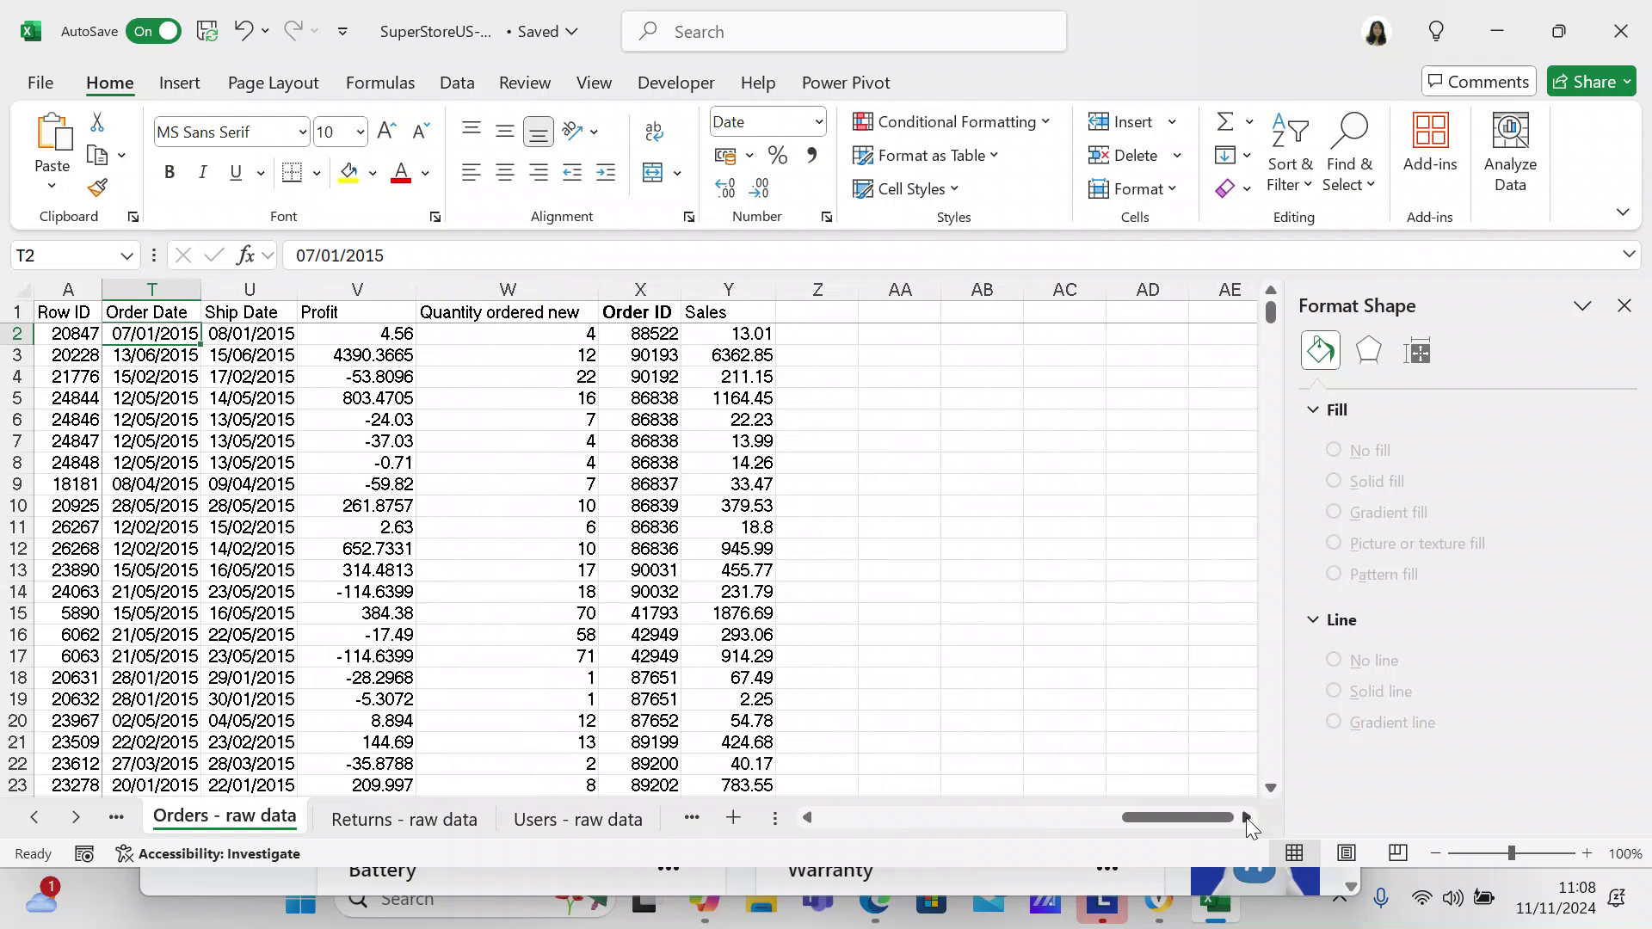
View the Returns - raw data sheet and the Users - raw data sheet
{"action": "left_click", "coordinate": [363, 817]}
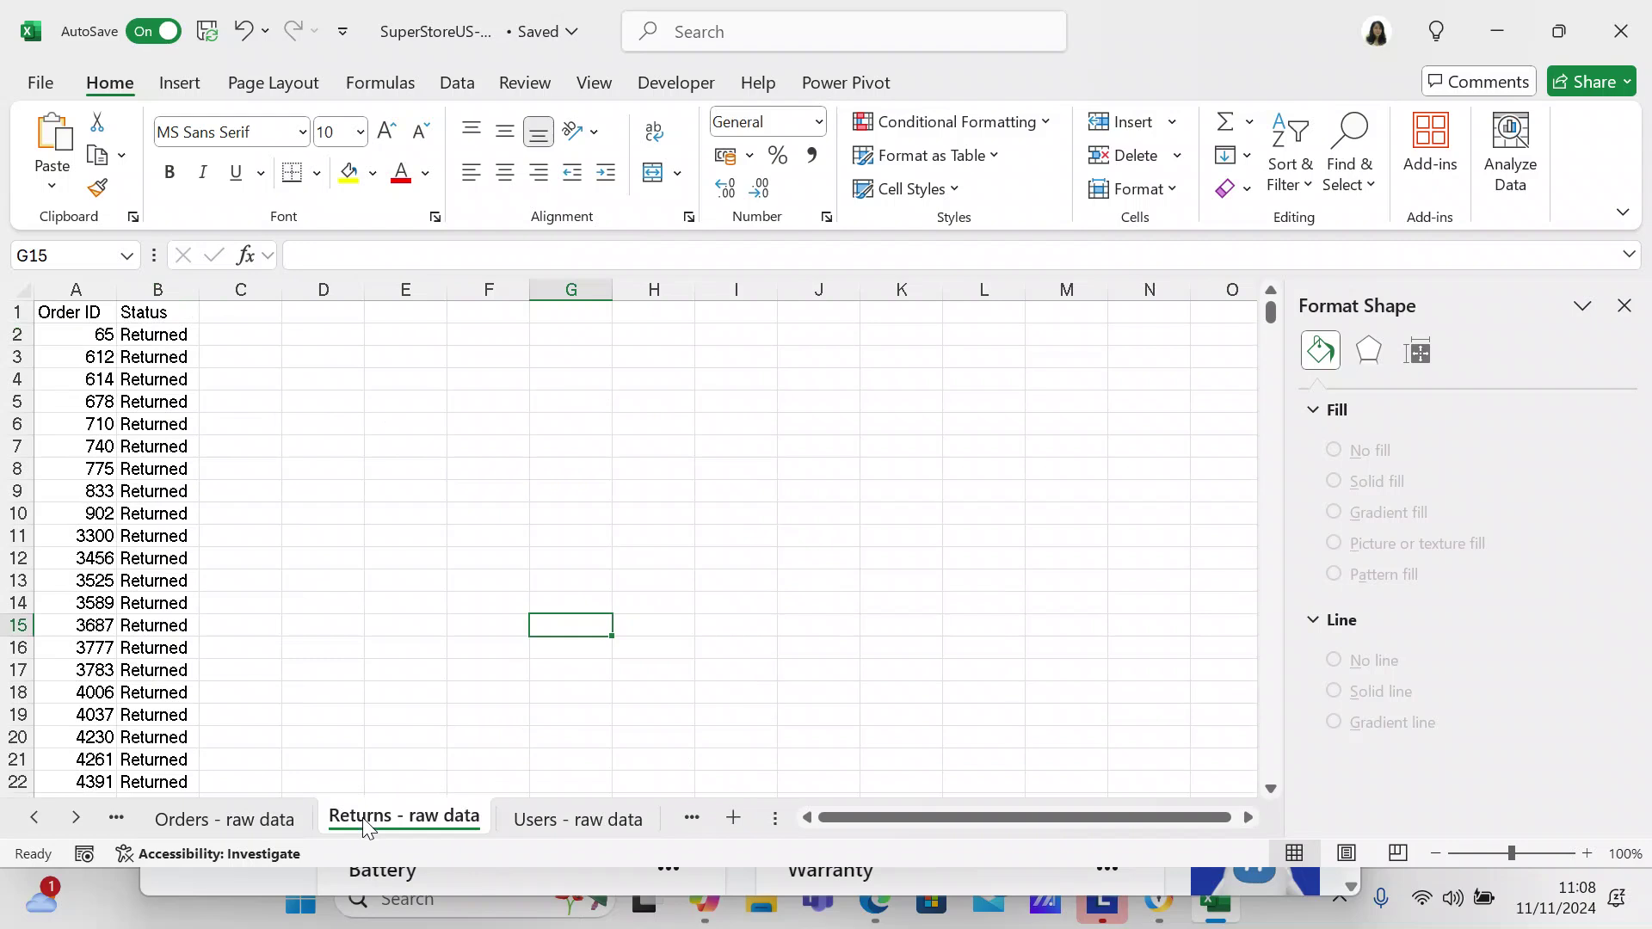
{"action": "left_click", "coordinate": [528, 823]}
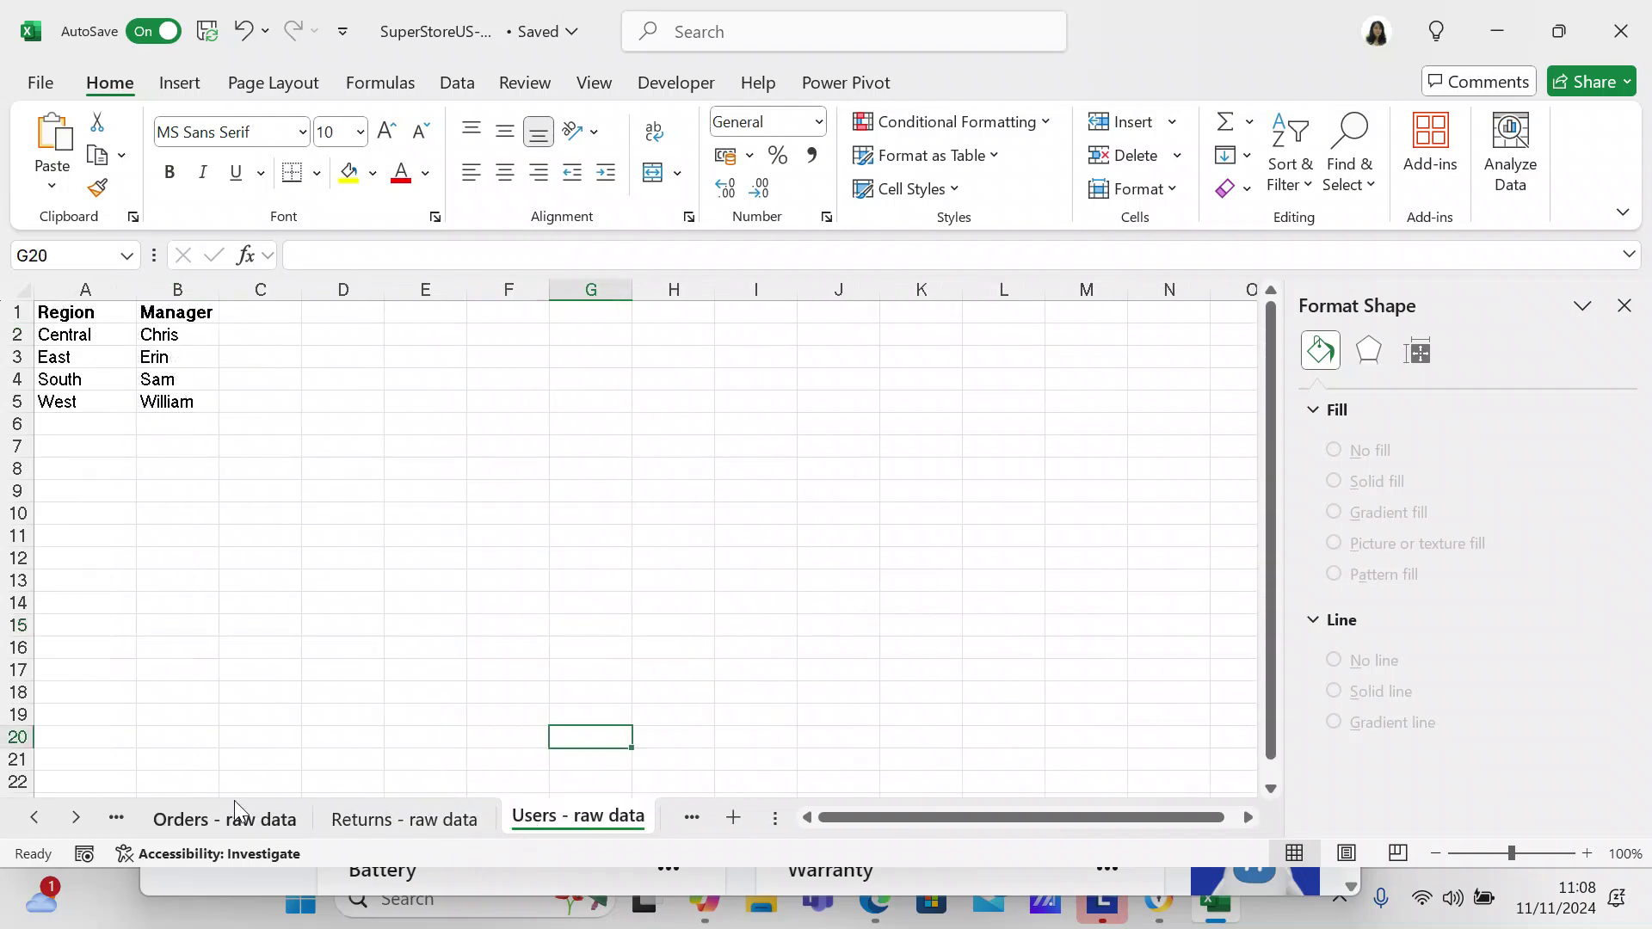
Open the Analysis sheet and inspect the total revenue formula in cell D2
{"action": "left_click", "coordinate": [83, 818]}
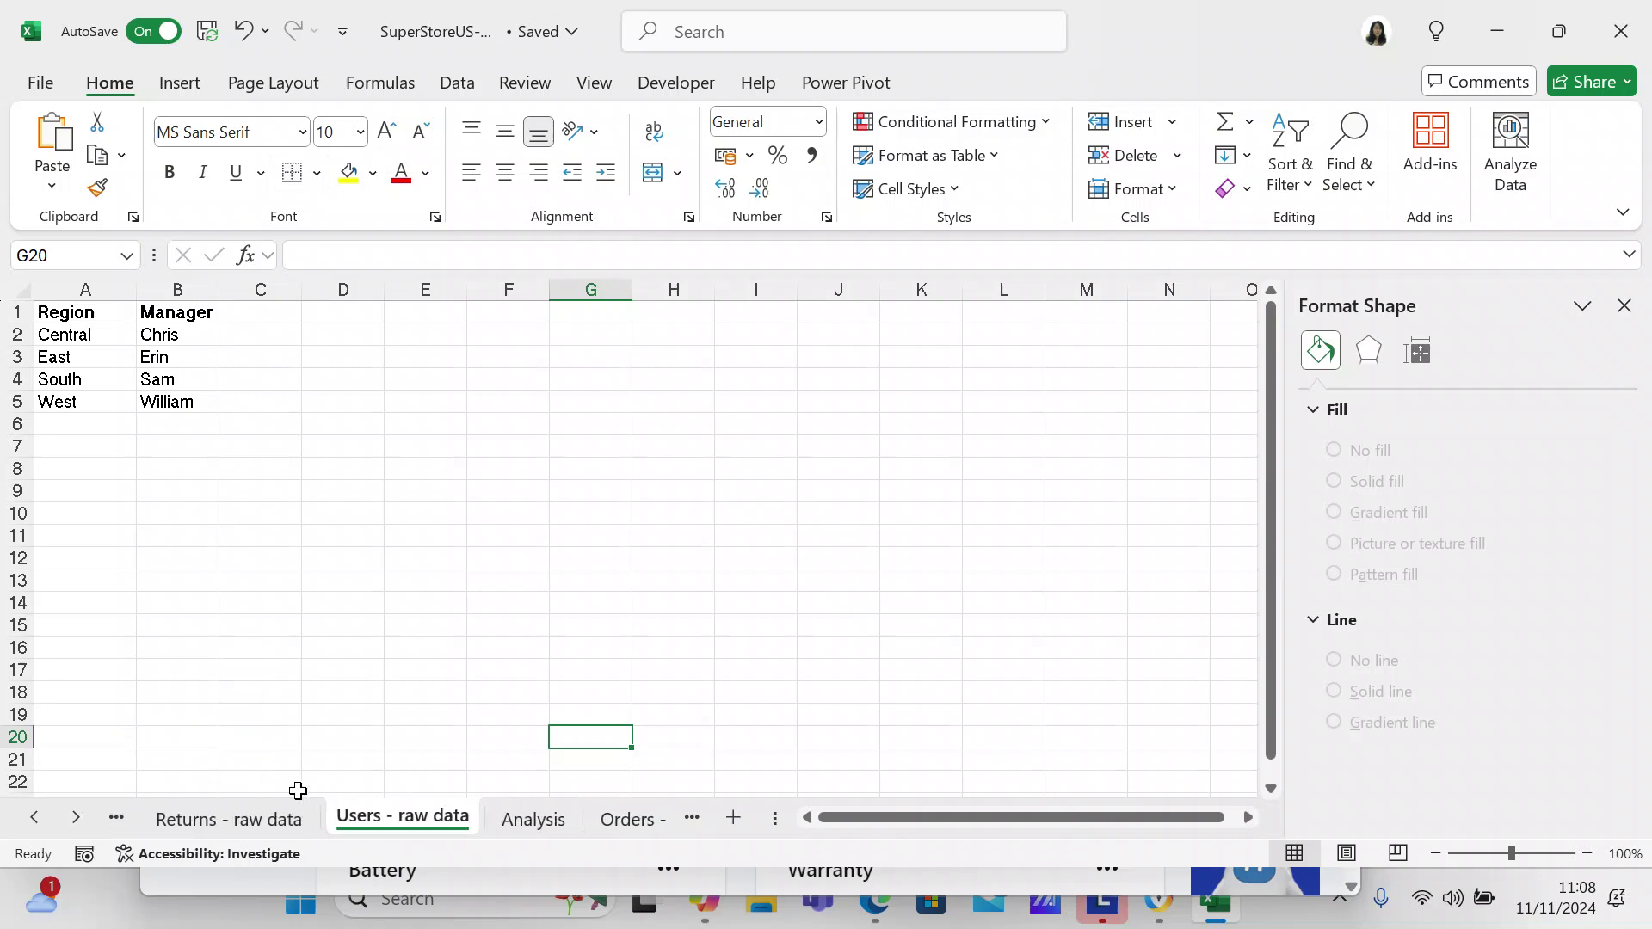
{"action": "left_click", "coordinate": [534, 820]}
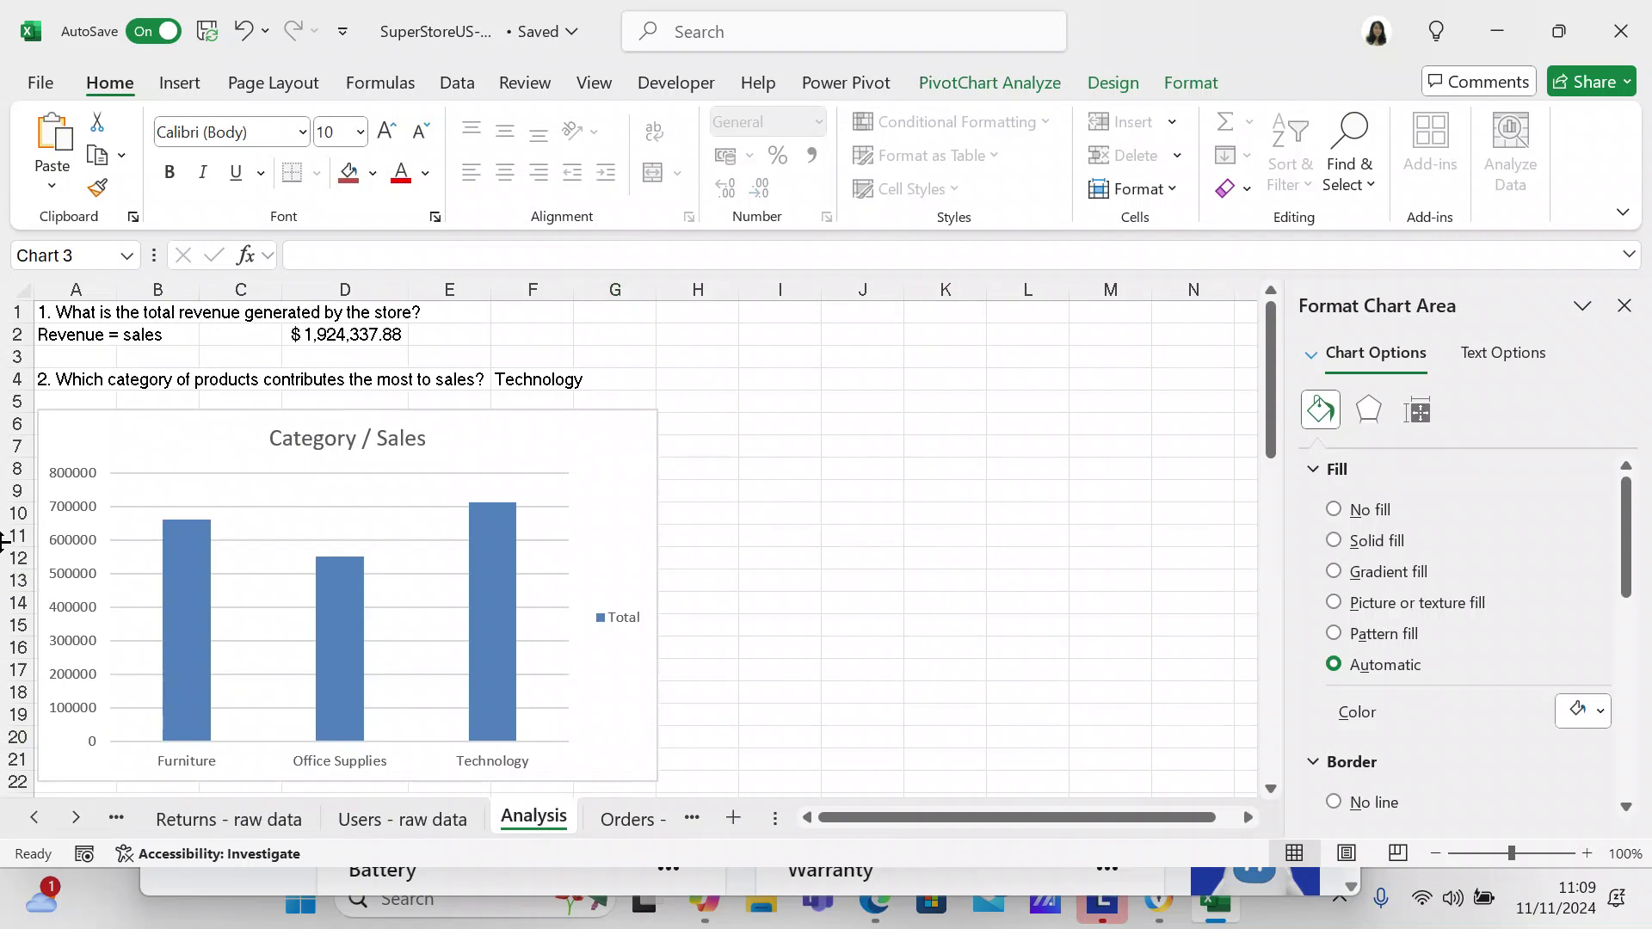
{"action": "left_click", "coordinate": [325, 338]}
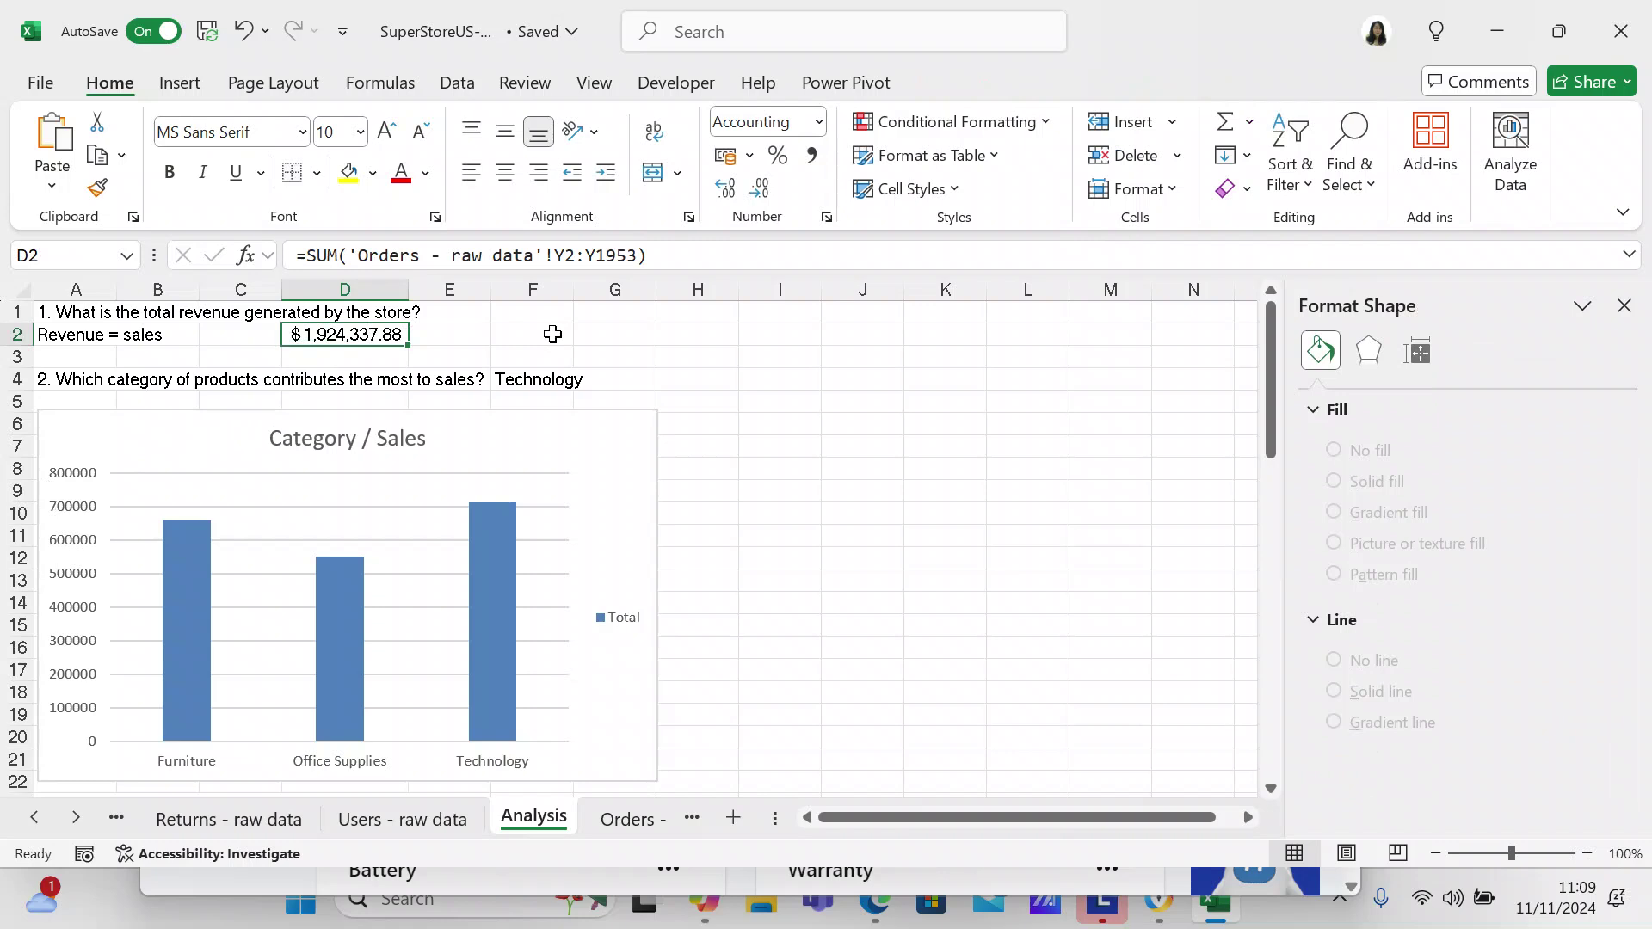
Examine question 2 on the Analysis sheet, checking its answer in cell F4 and the Category / Sales chart
{"action": "left_click_drag", "start_coordinate": [1265, 391], "coordinate": [1267, 410]}
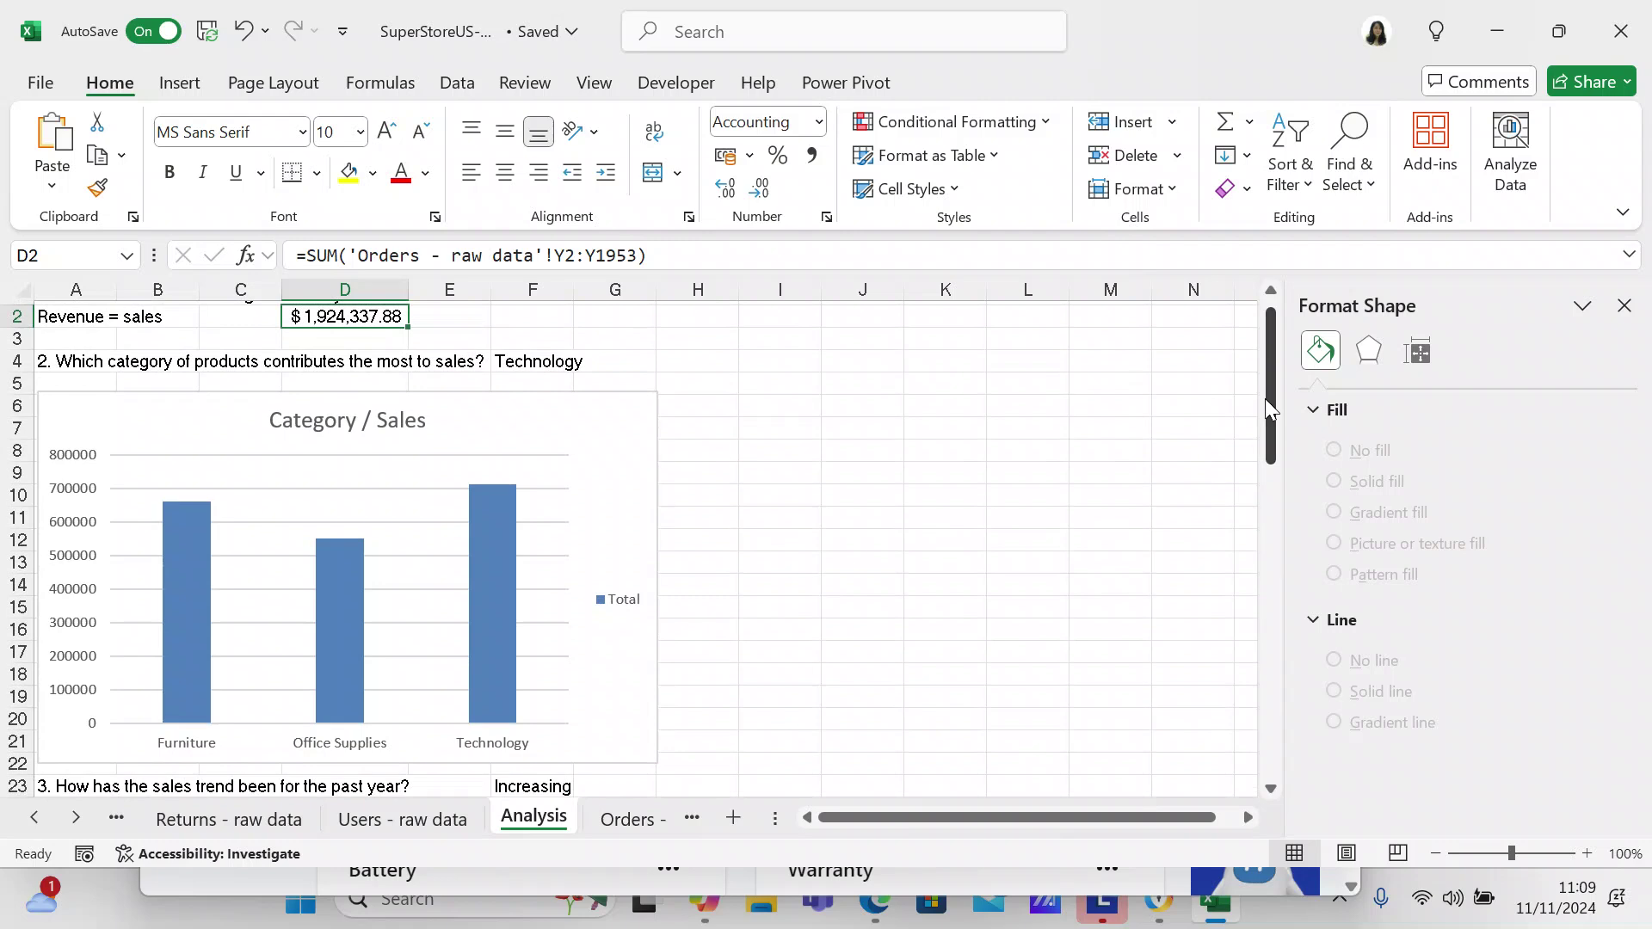
{"action": "left_click_drag", "start_coordinate": [1275, 398], "coordinate": [1272, 408]}
{"action": "left_click", "coordinate": [518, 340]}
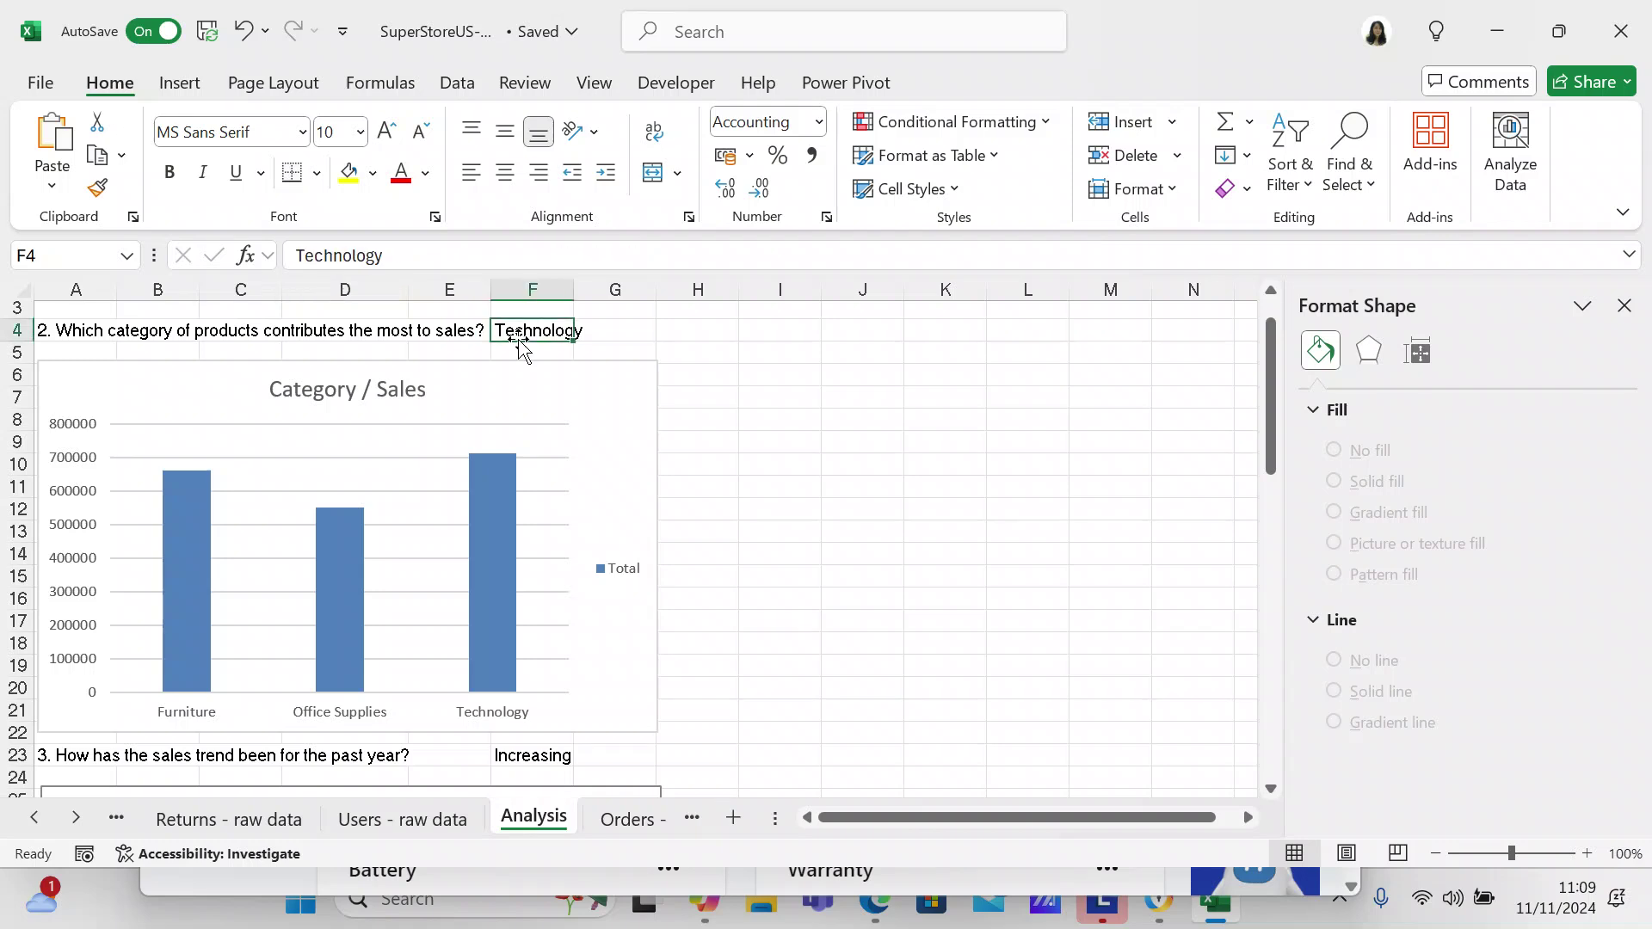
{"action": "left_click", "coordinate": [759, 396]}
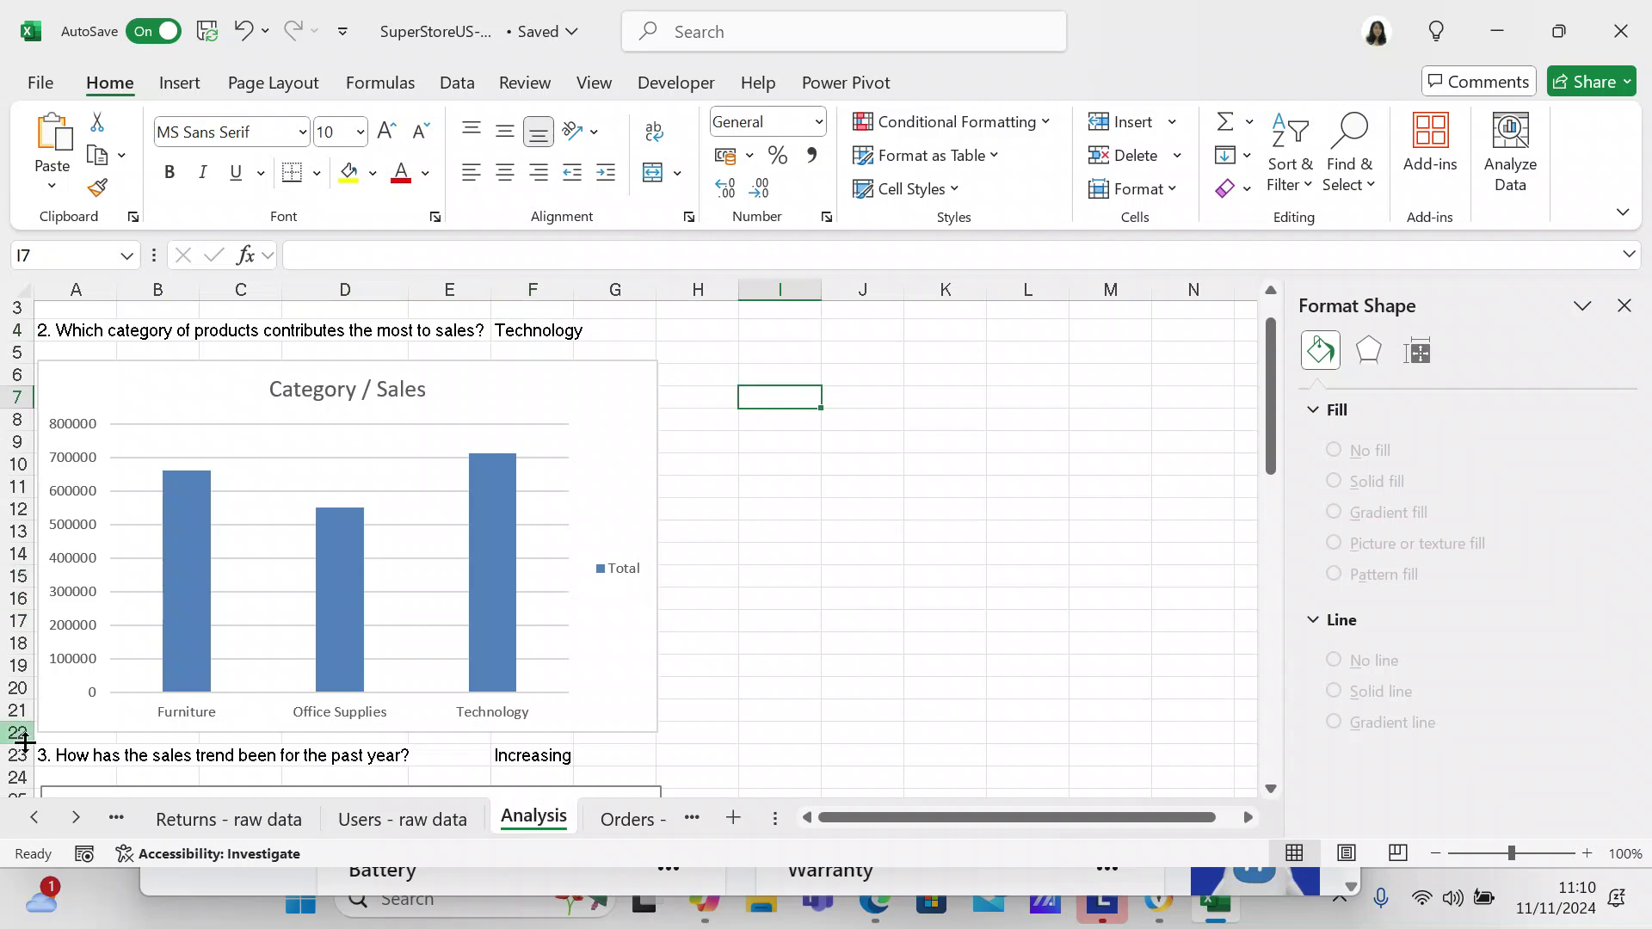
Open the Category v Sales sheet and examine the pivot table and chart behind the category answer
{"action": "left_click", "coordinate": [72, 820]}
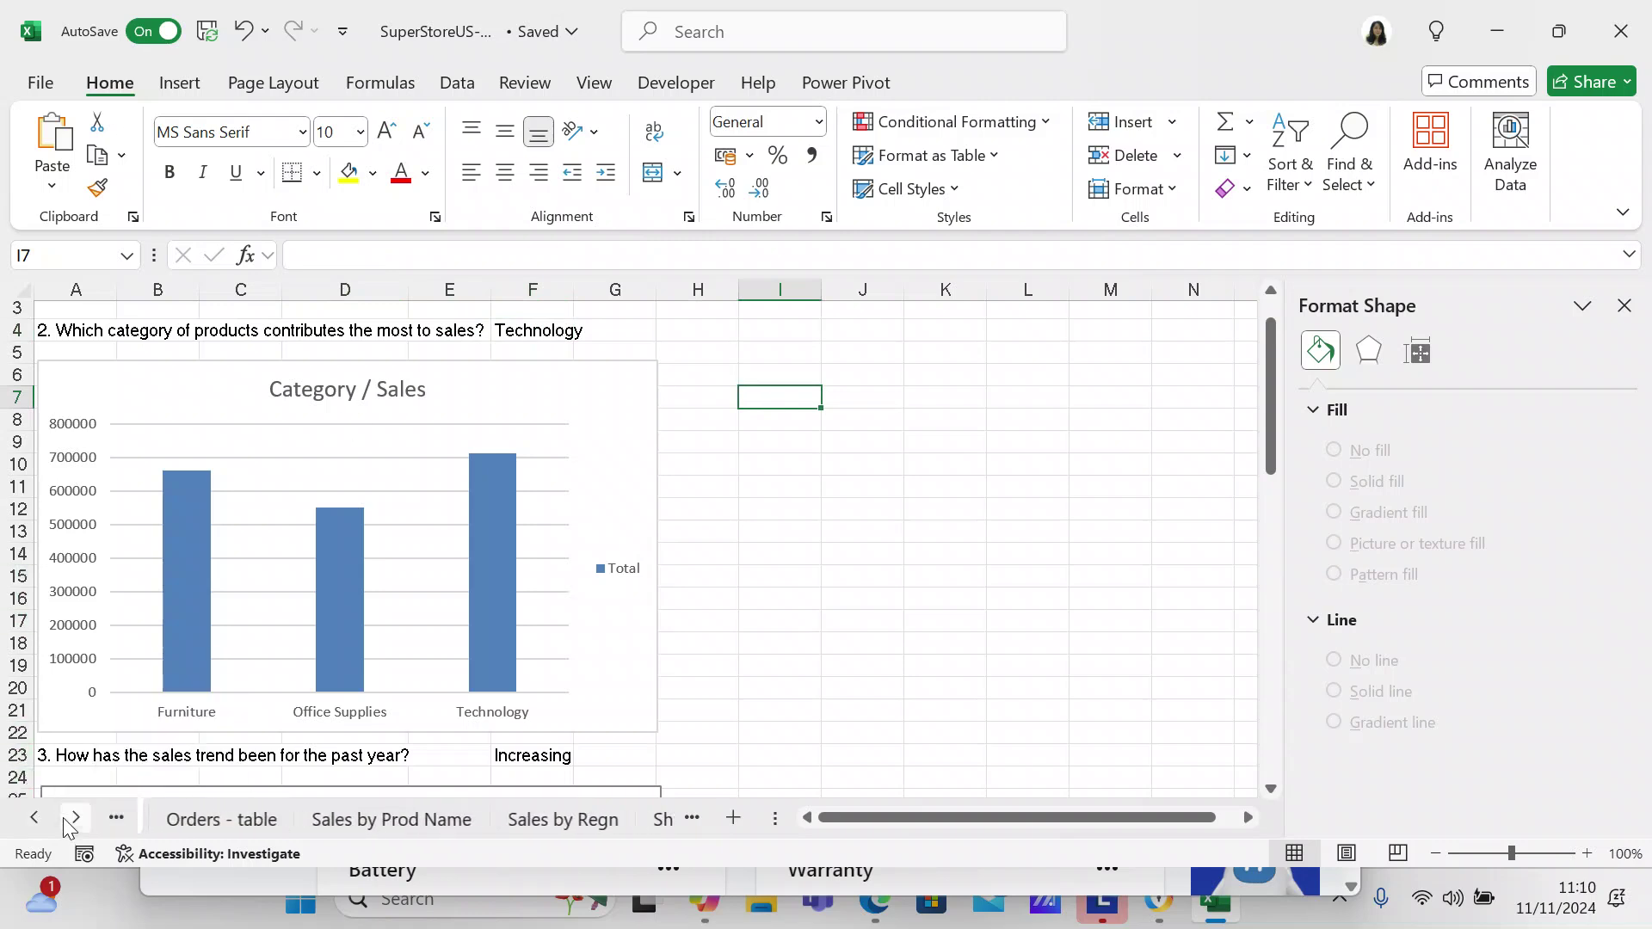
{"action": "left_click", "coordinate": [64, 818]}
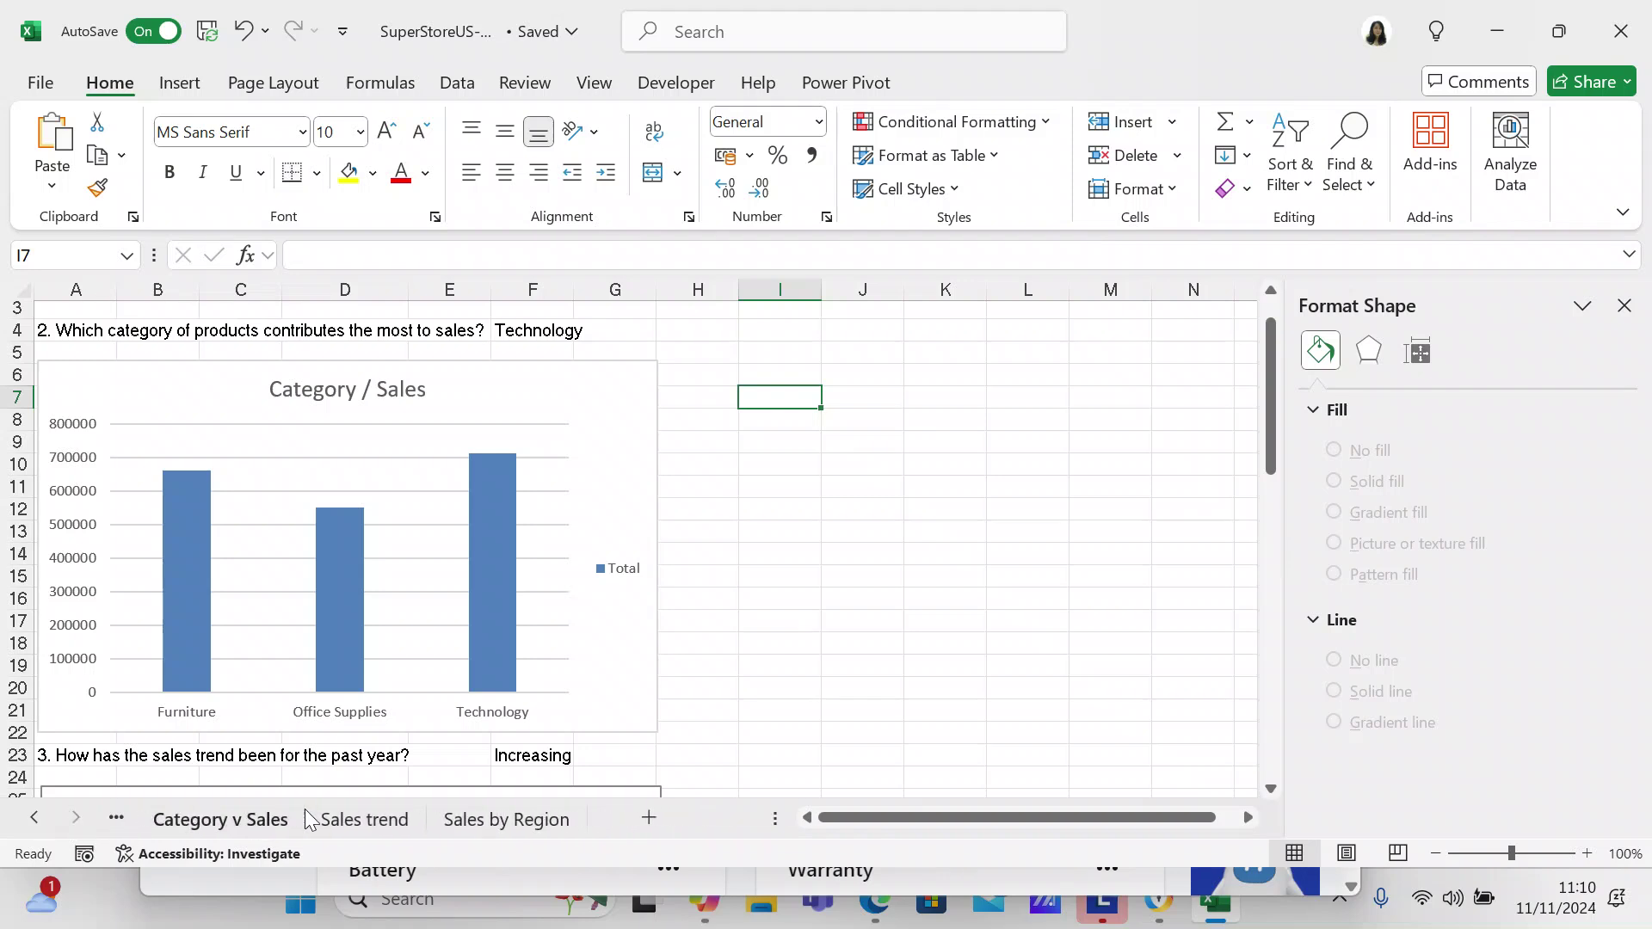
{"action": "left_click", "coordinate": [236, 828]}
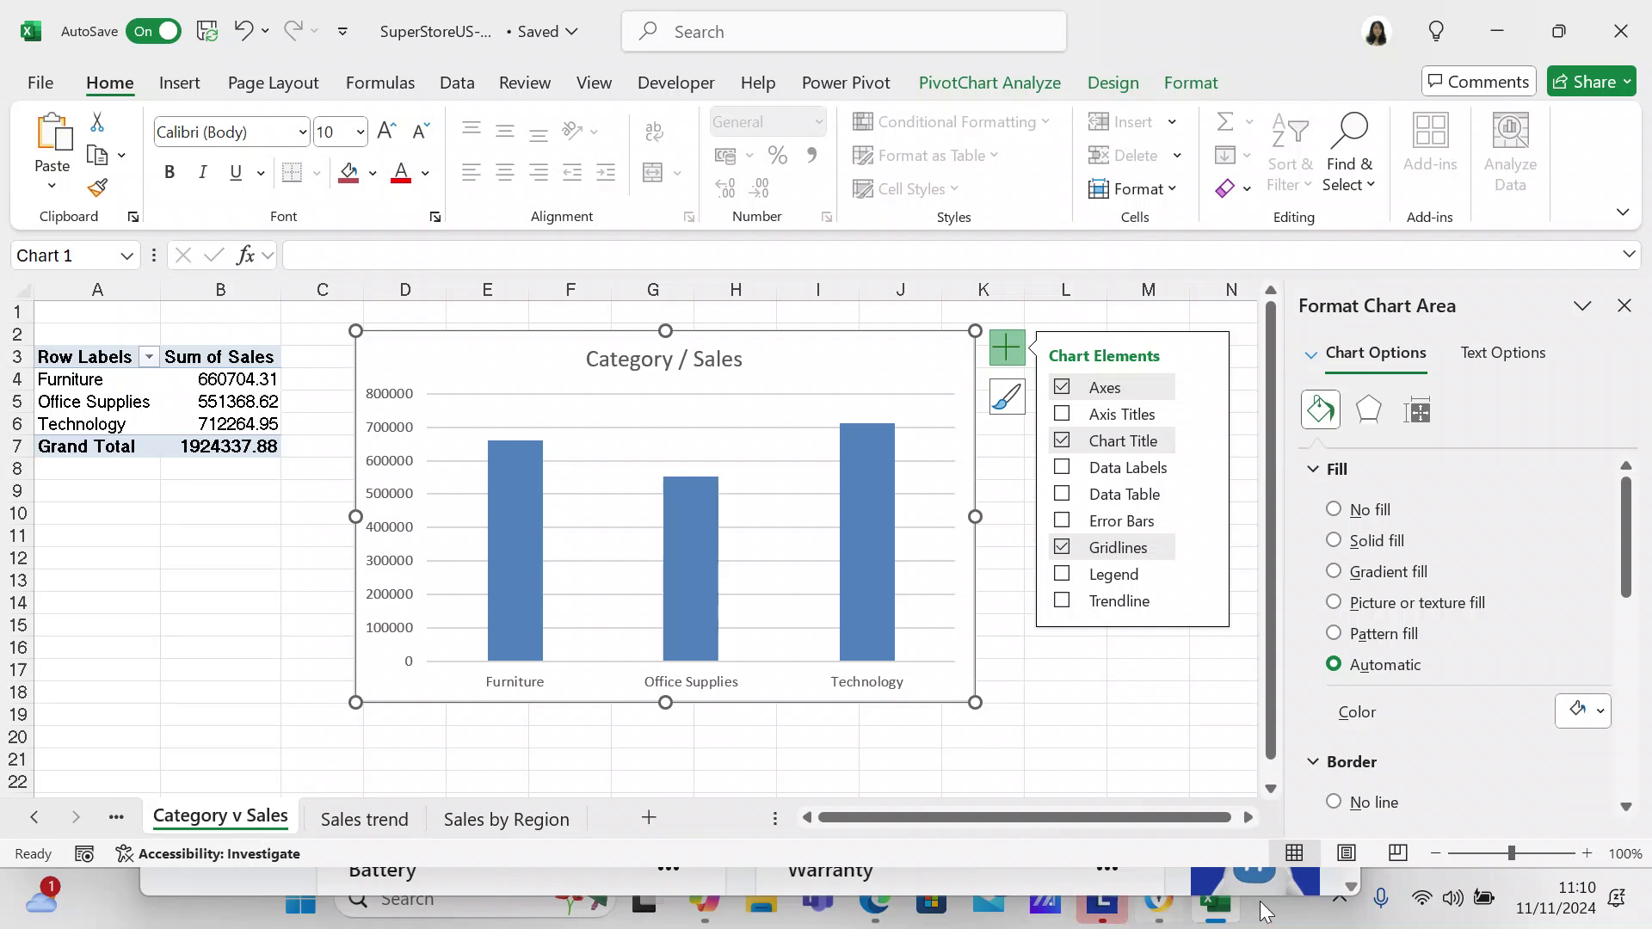
{"action": "left_click", "coordinate": [1143, 732]}
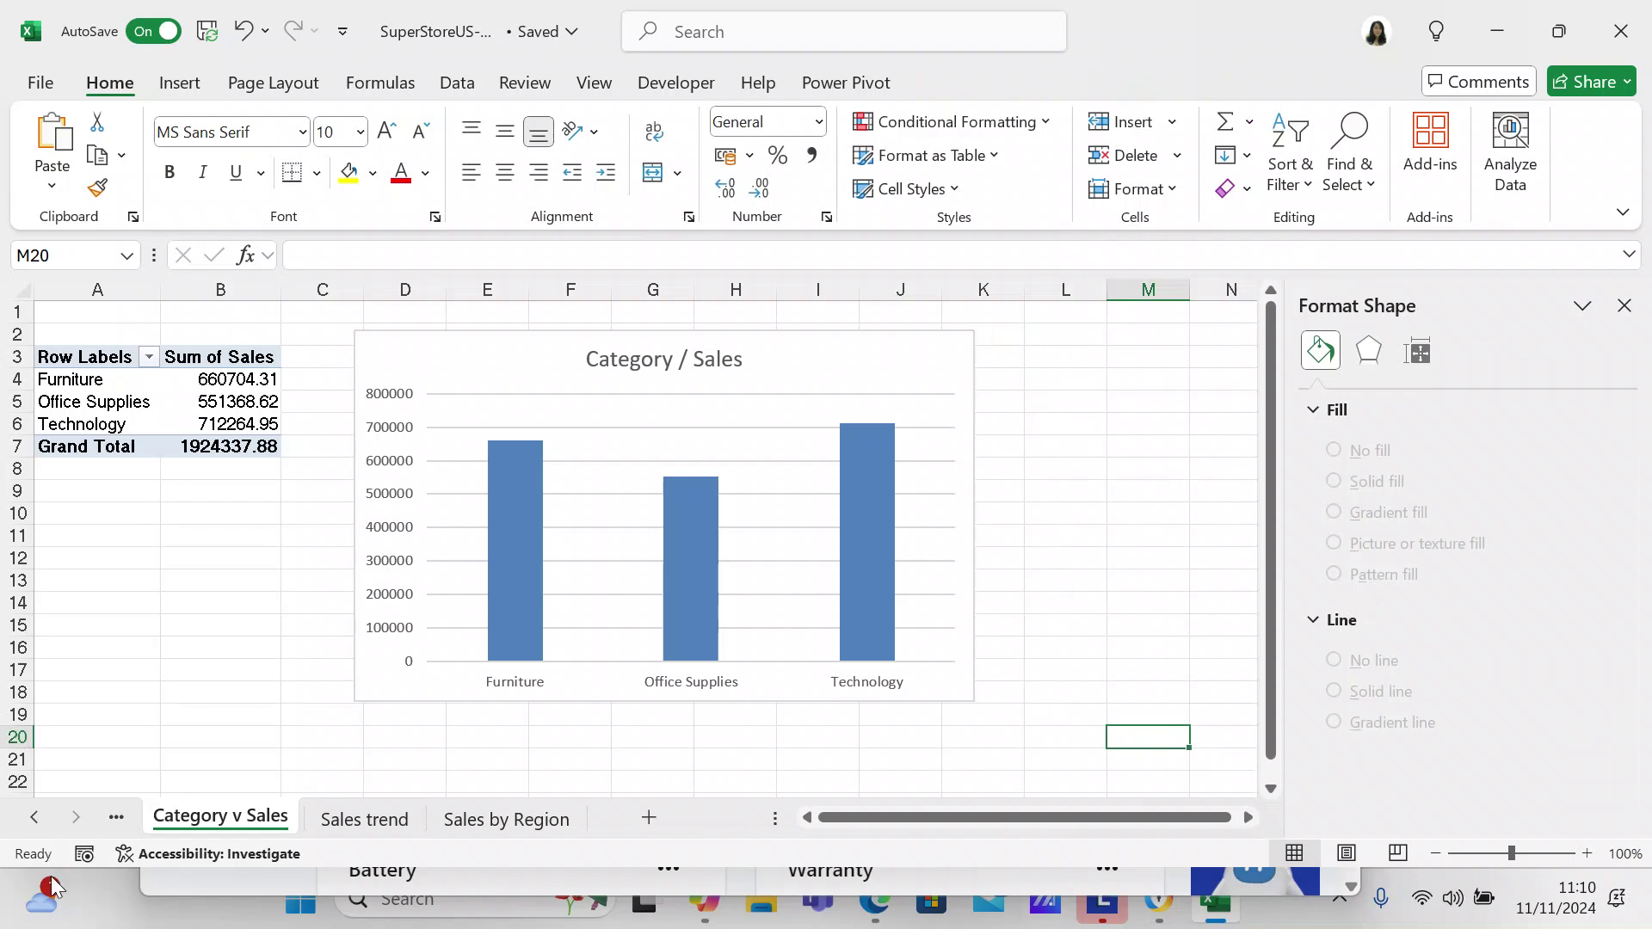
Return to the Analysis sheet and examine question 3 with its Sales Trend chart
{"action": "left_click_drag", "start_coordinate": [36, 826], "coordinate": [36, 825]}
{"action": "left_click", "coordinate": [196, 819]}
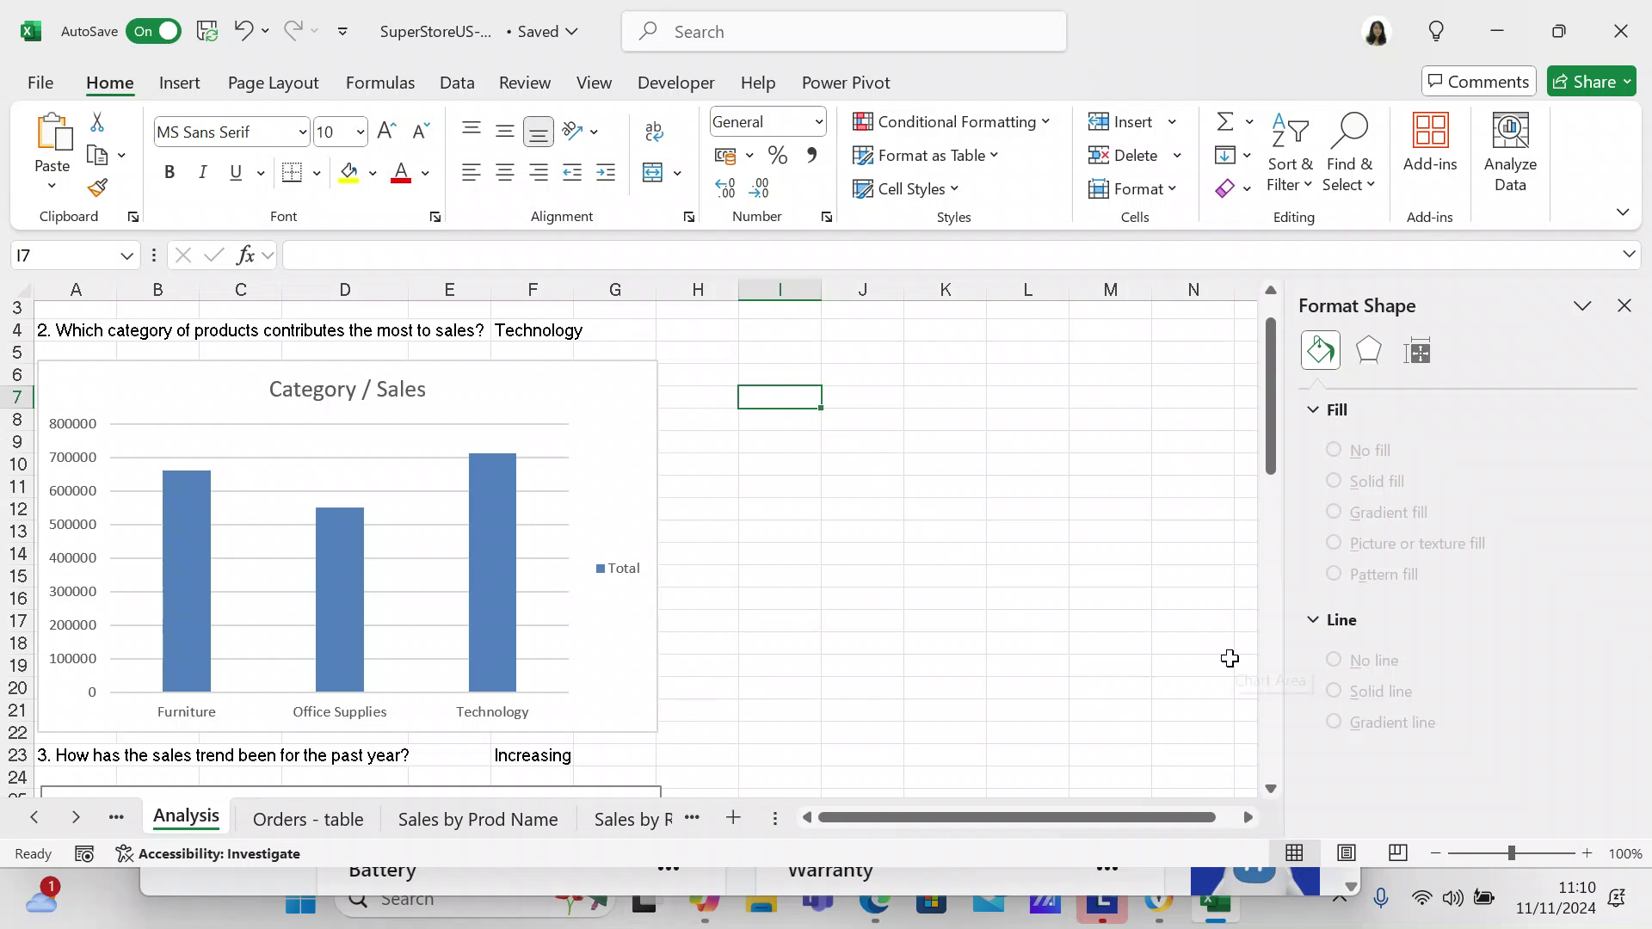
{"action": "left_click", "coordinate": [1270, 789]}
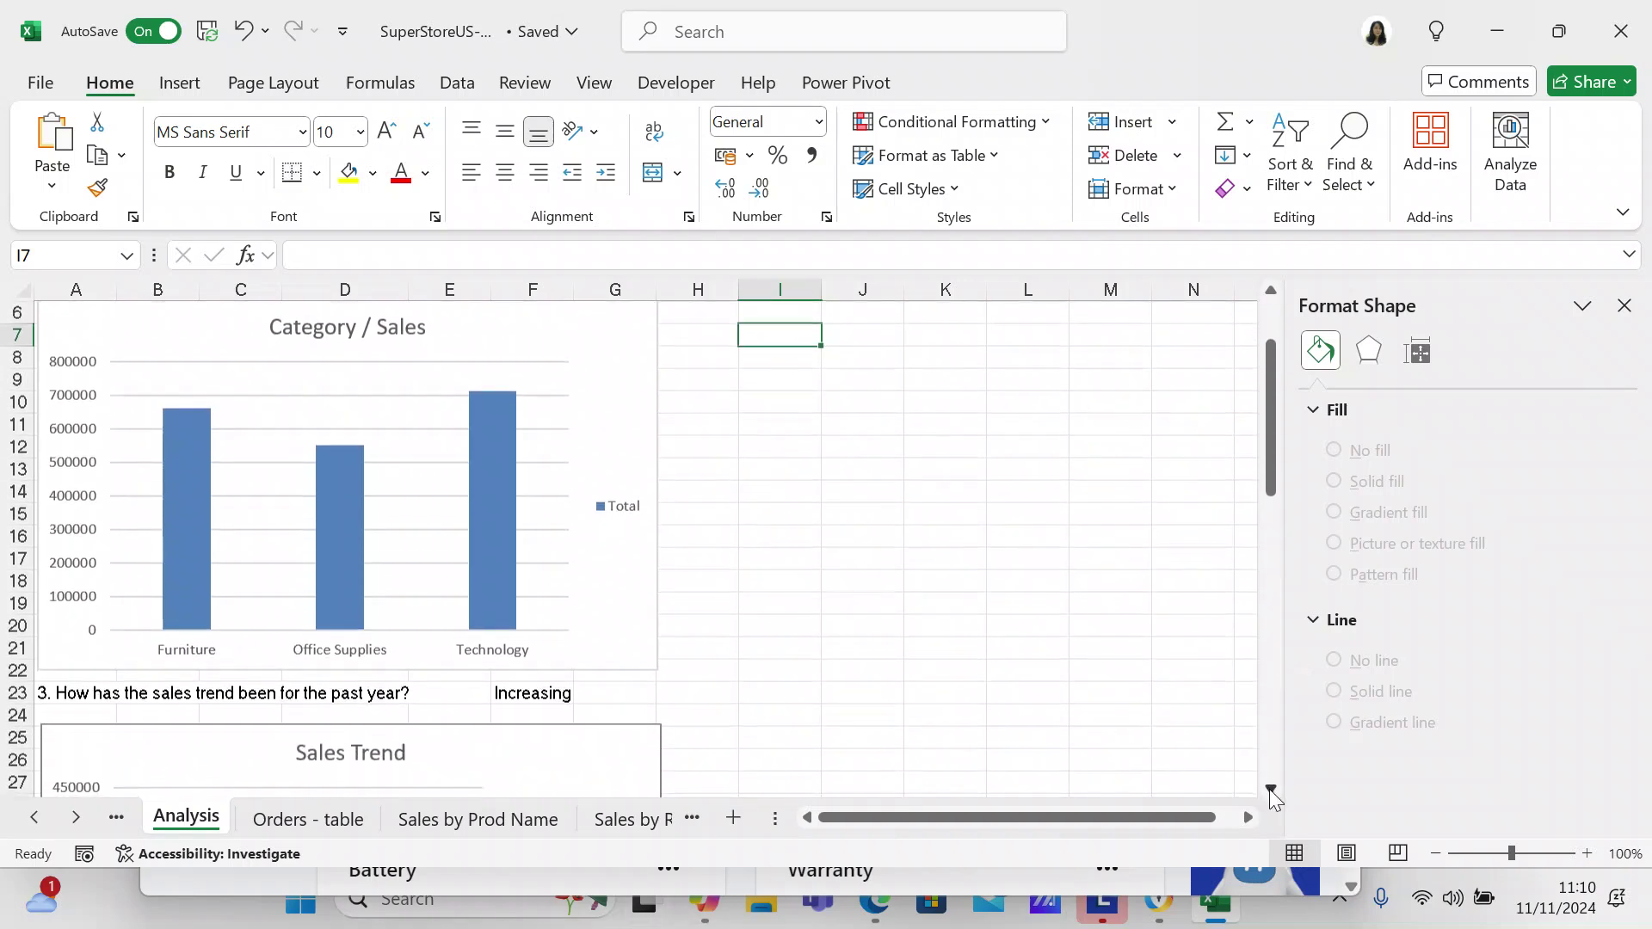
{"action": "left_click_drag", "start_coordinate": [1270, 788], "coordinate": [1270, 789]}
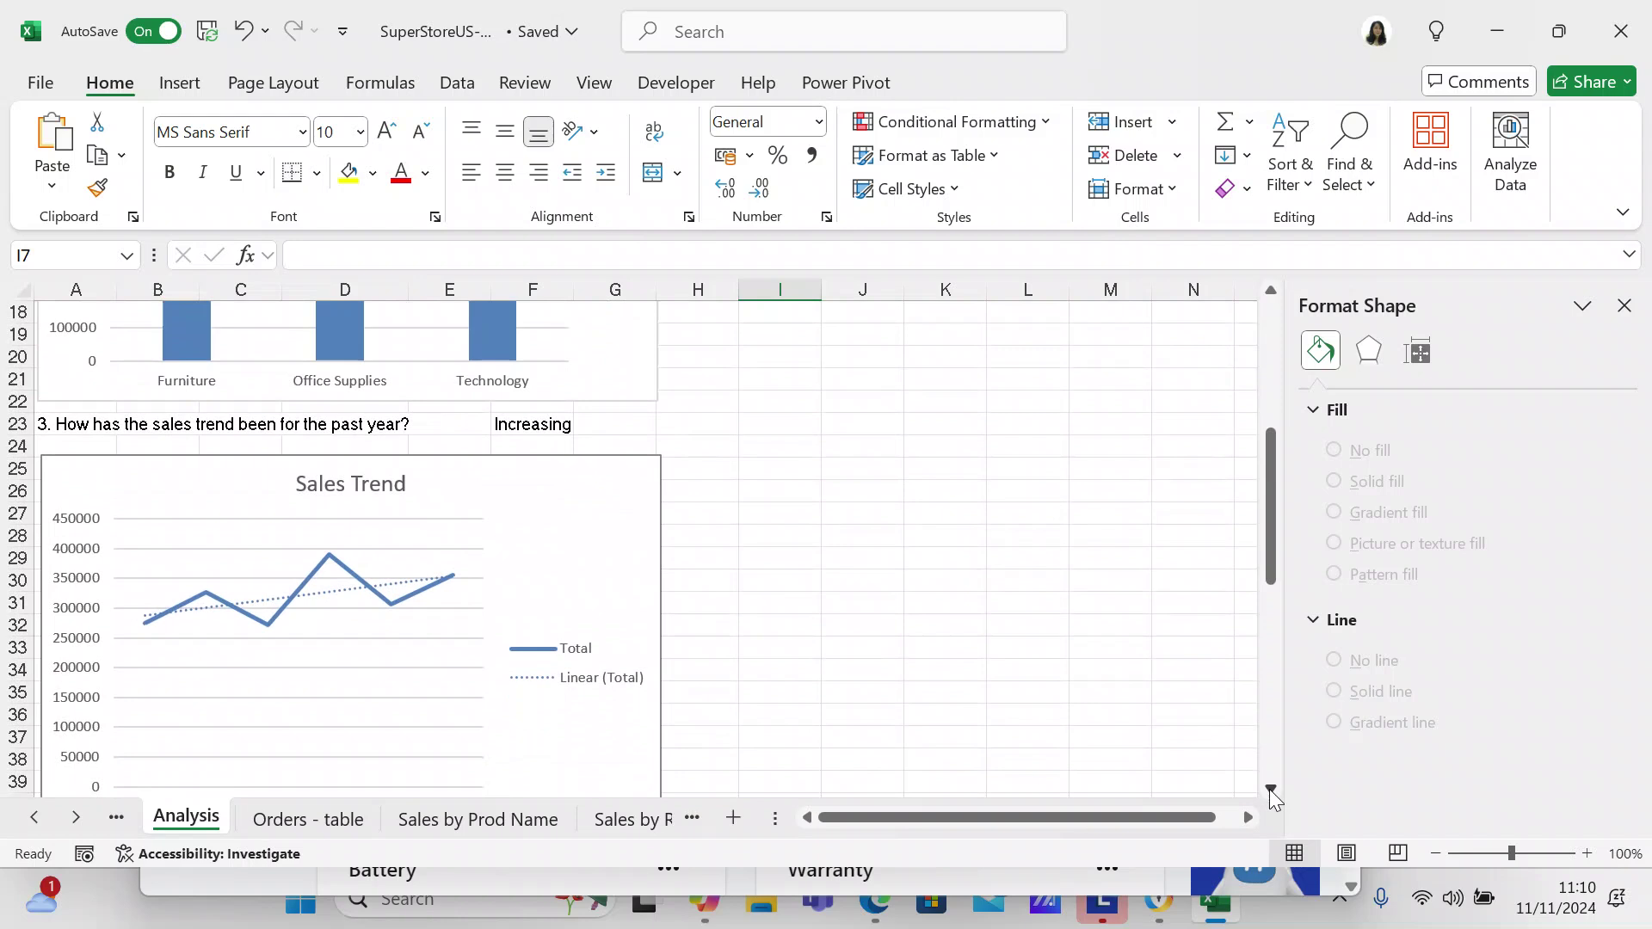
{"action": "left_click", "coordinate": [1270, 788]}
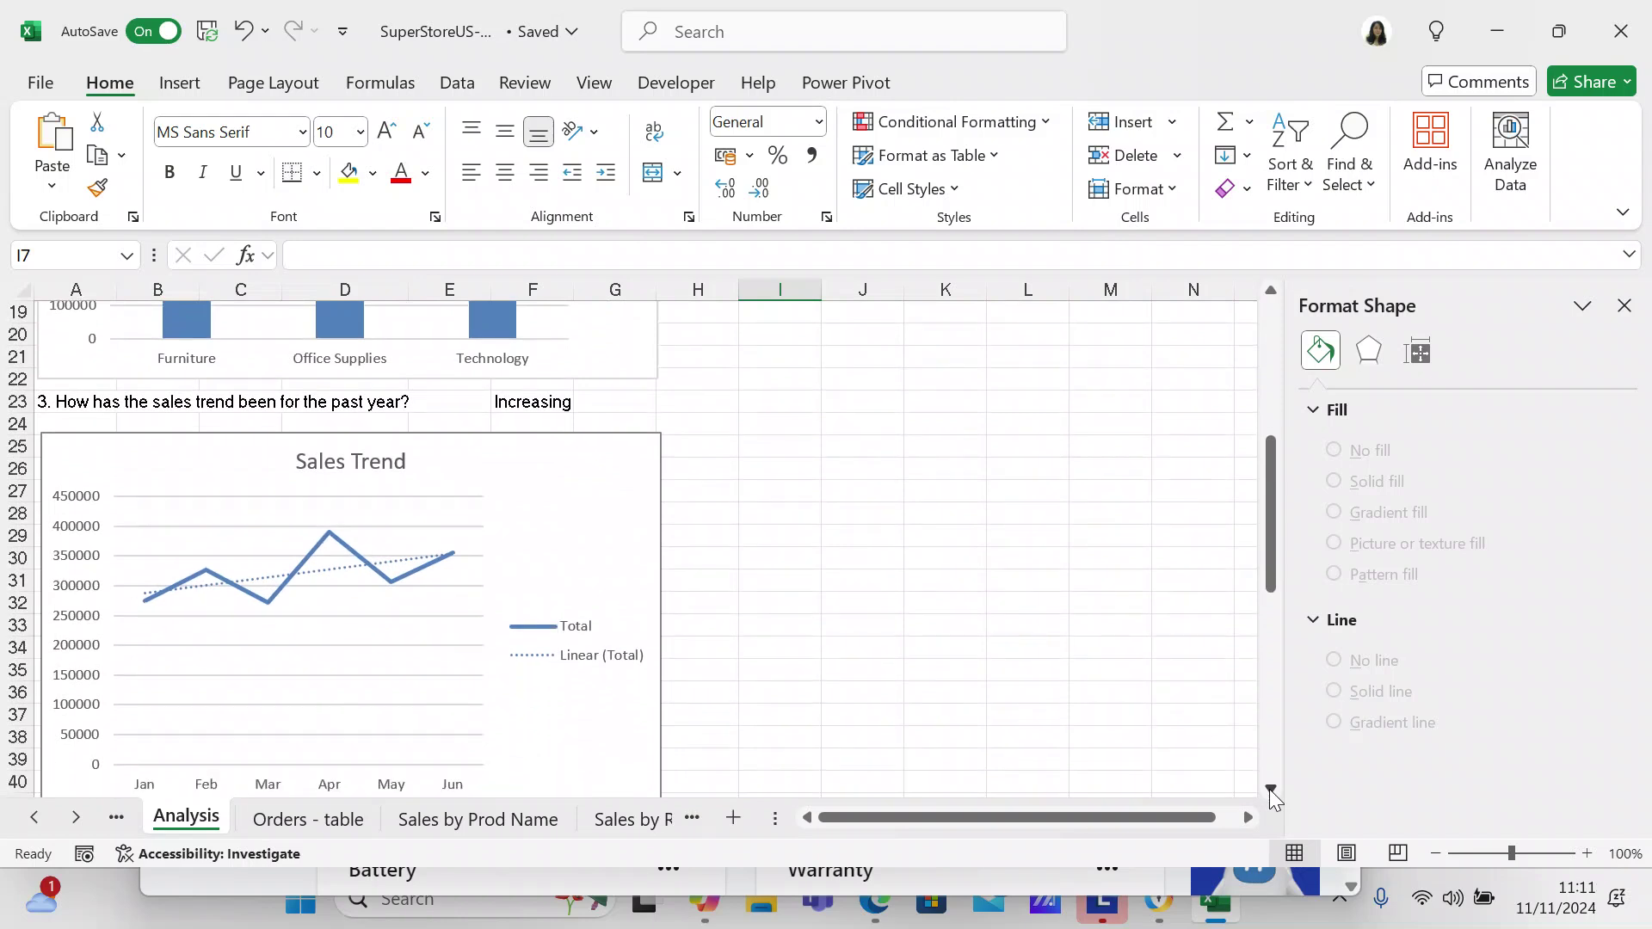
Open the Sales trend sheet and check which chart elements, including the trendline, the Sales Trend chart uses
{"action": "left_click", "coordinate": [77, 818]}
{"action": "left_click", "coordinate": [77, 817]}
{"action": "left_click", "coordinate": [77, 817]}
{"action": "left_click", "coordinate": [77, 817]}
{"action": "left_click", "coordinate": [77, 818]}
{"action": "left_click", "coordinate": [385, 819]}
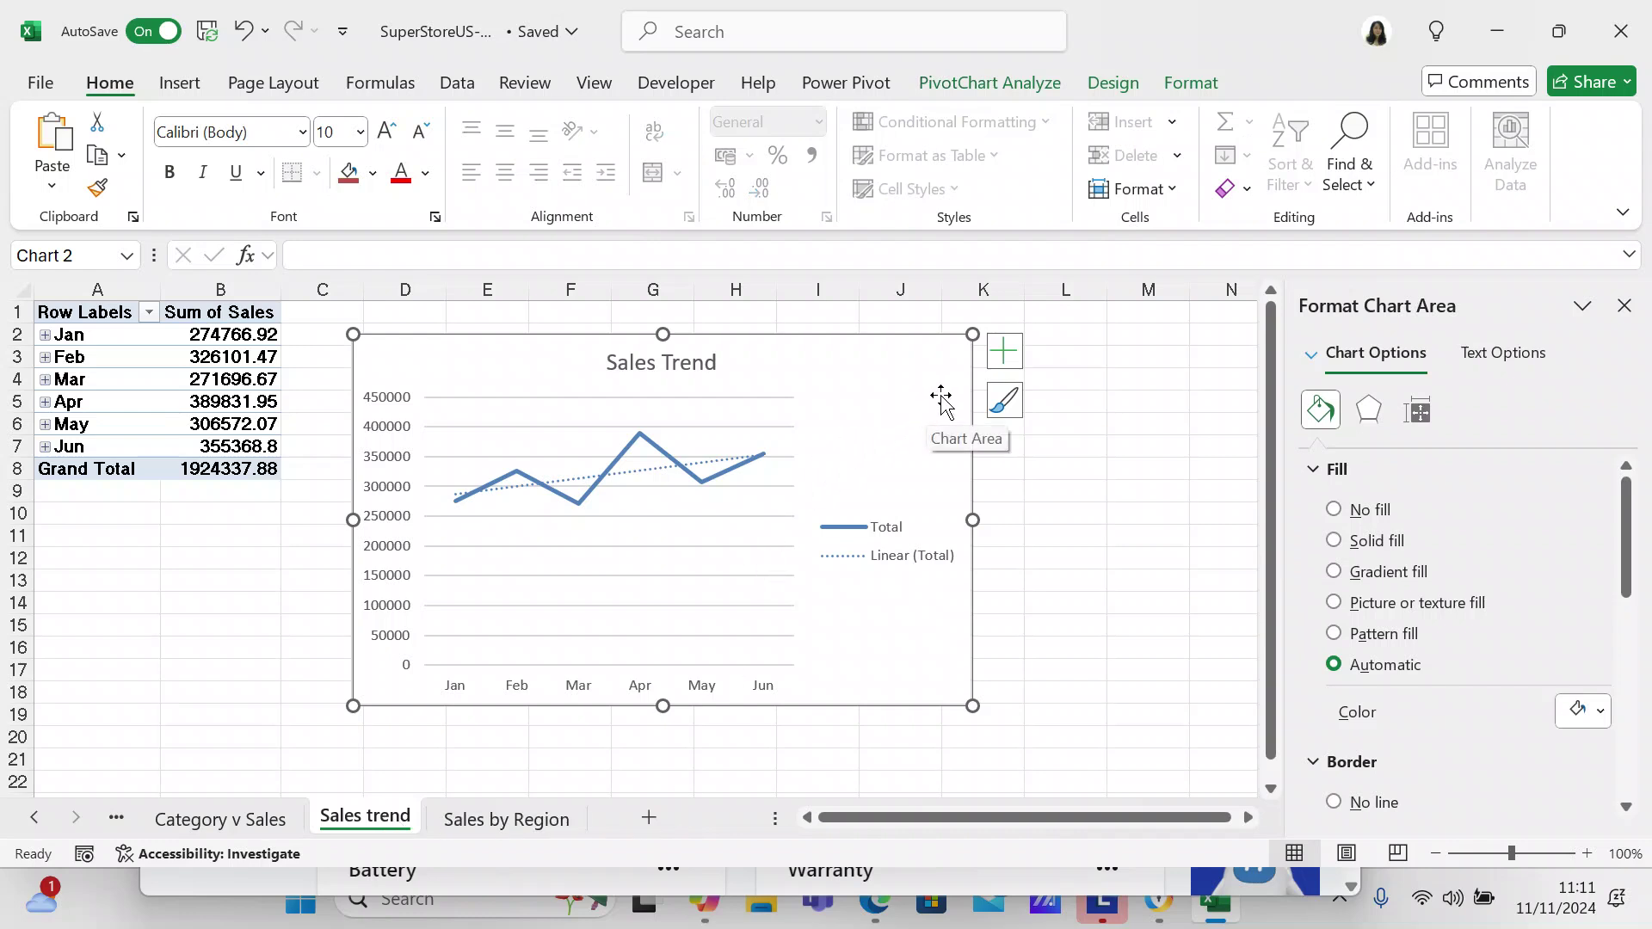
{"action": "left_click", "coordinate": [1000, 355]}
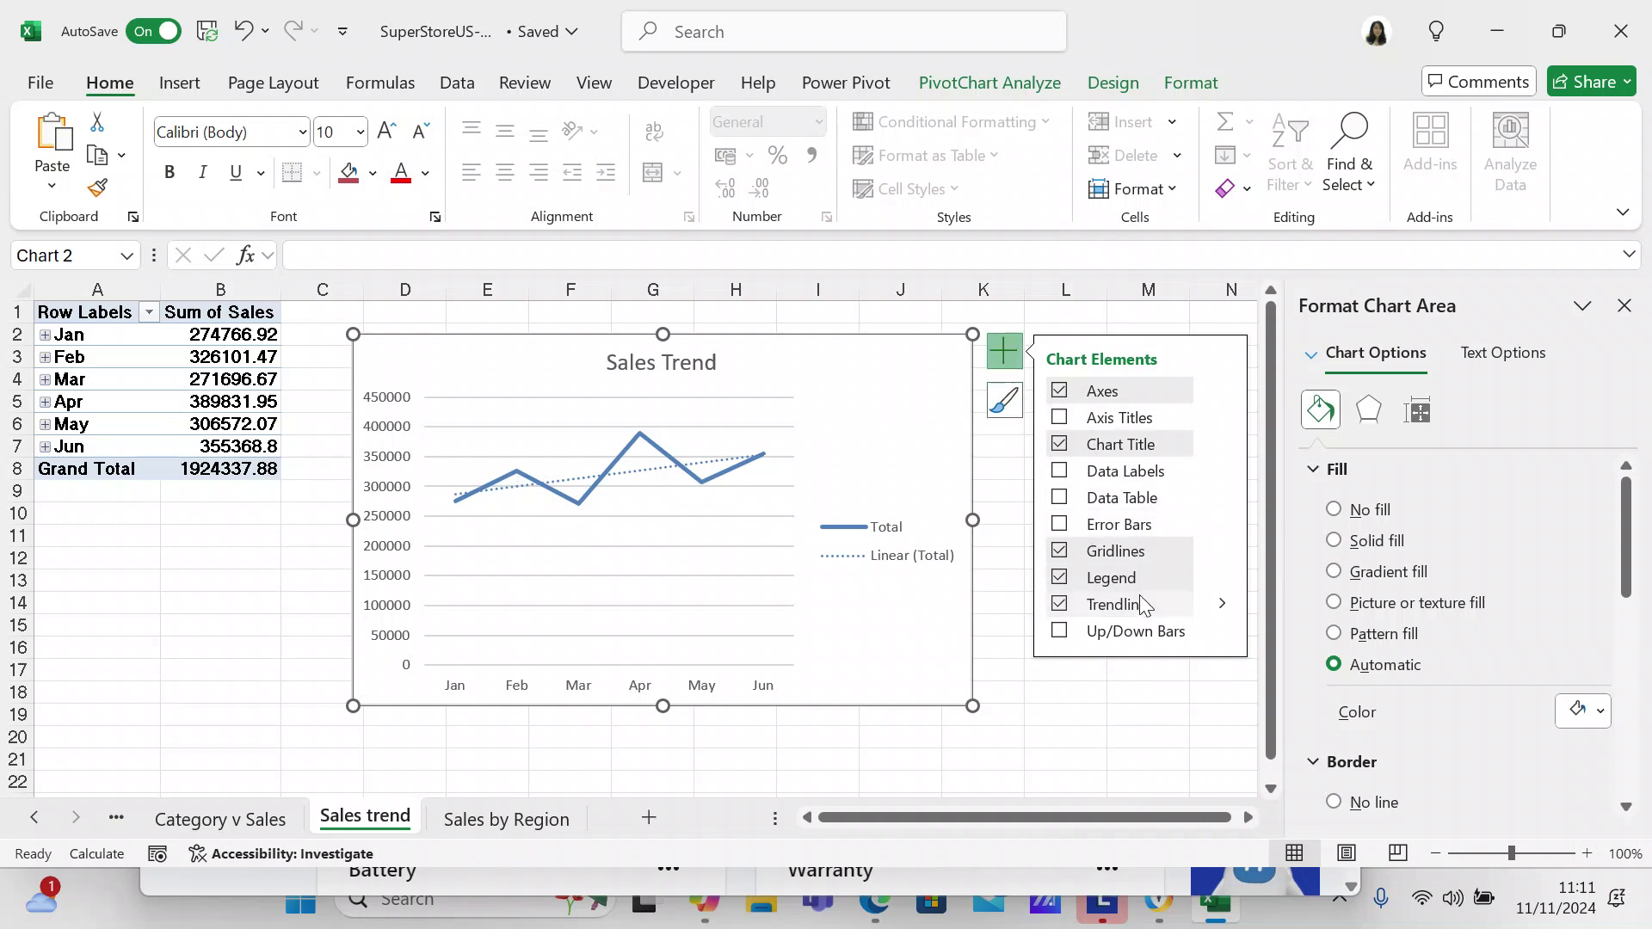
{"action": "left_click", "coordinate": [1000, 671]}
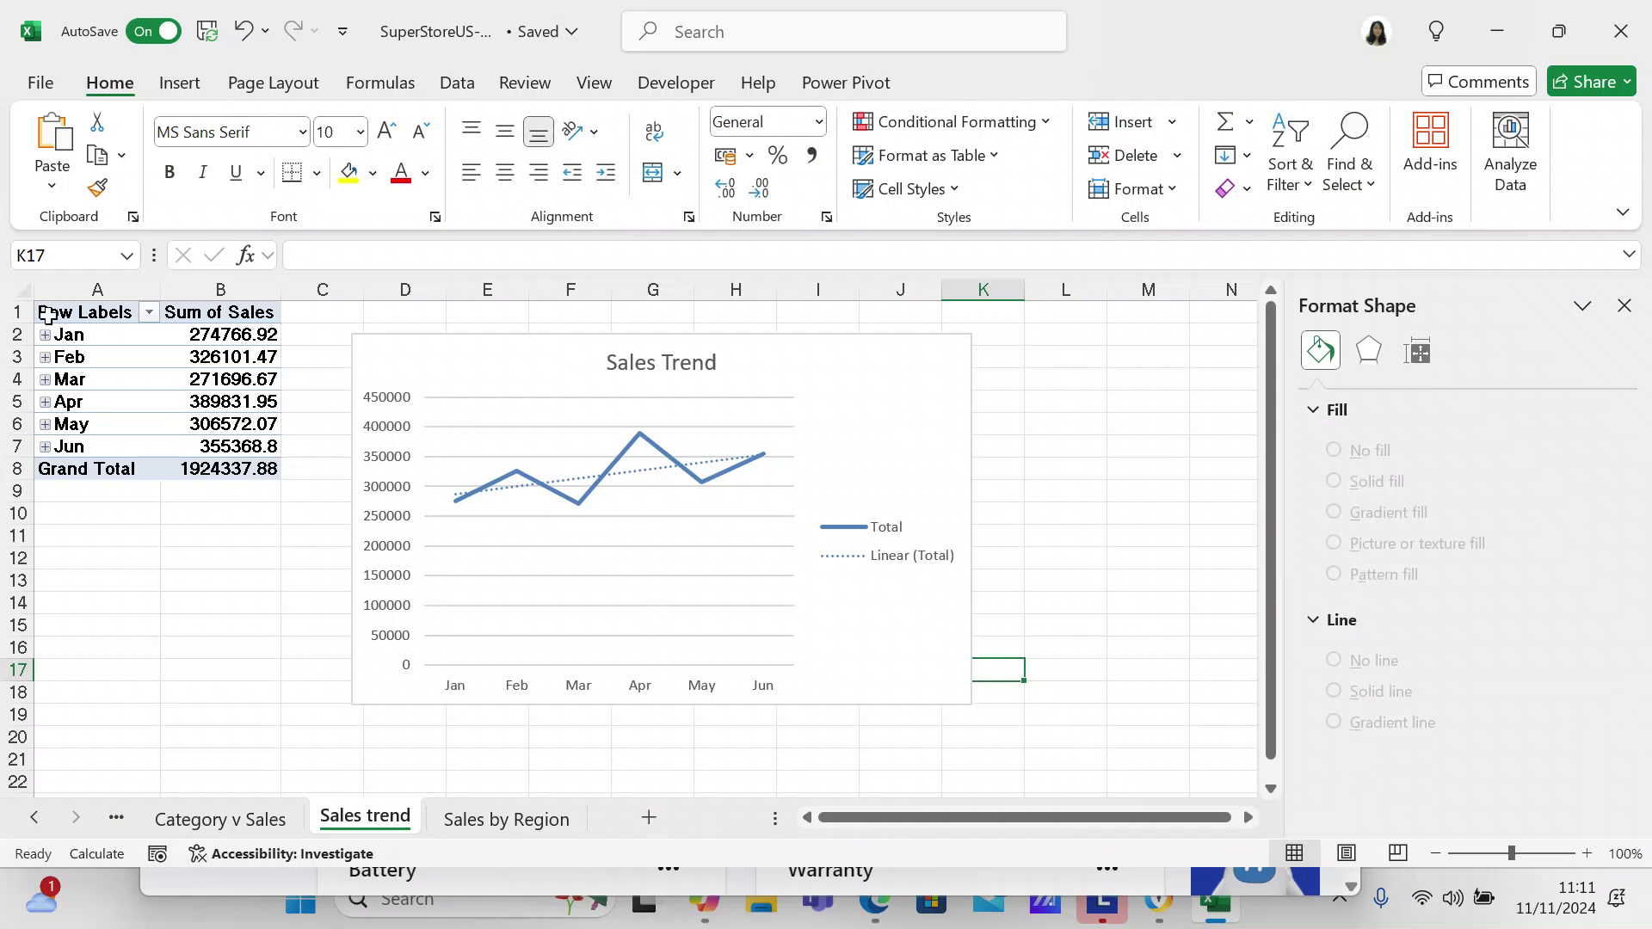
Go back to the Analysis sheet and examine question 4 on the highest and lowest sales regions with its chart
{"action": "left_click", "coordinate": [30, 826]}
{"action": "left_click", "coordinate": [30, 826]}
{"action": "left_click", "coordinate": [31, 826]}
{"action": "left_click", "coordinate": [33, 819]}
{"action": "left_click", "coordinate": [33, 820]}
{"action": "left_click", "coordinate": [33, 820]}
{"action": "left_click", "coordinate": [33, 819]}
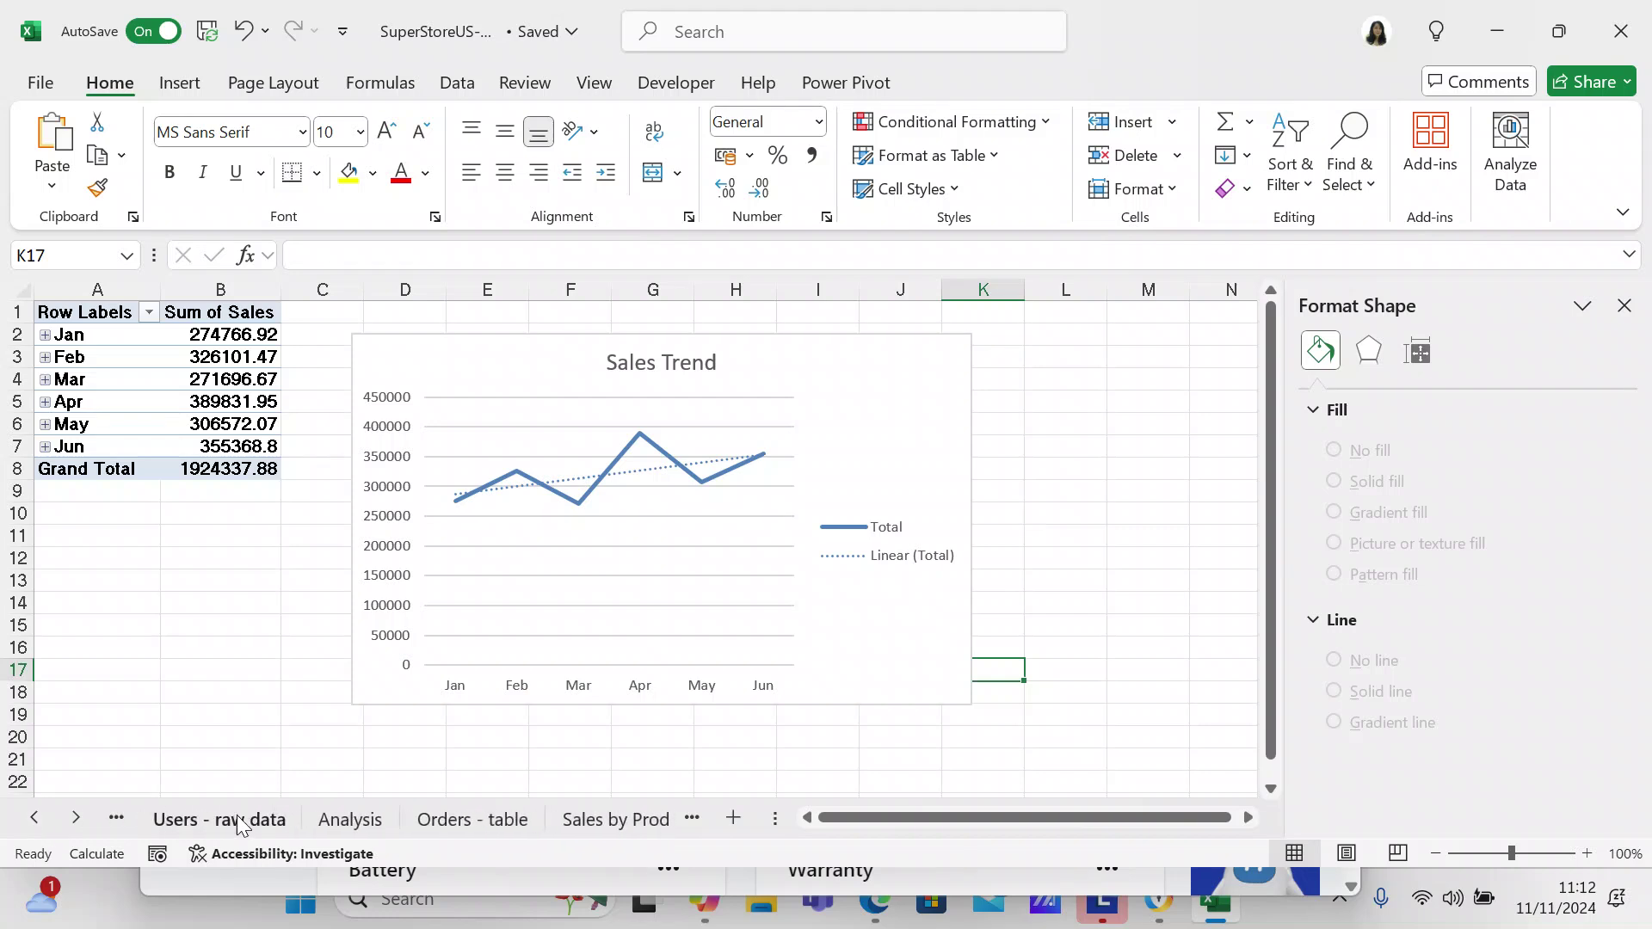
{"action": "left_click", "coordinate": [372, 829]}
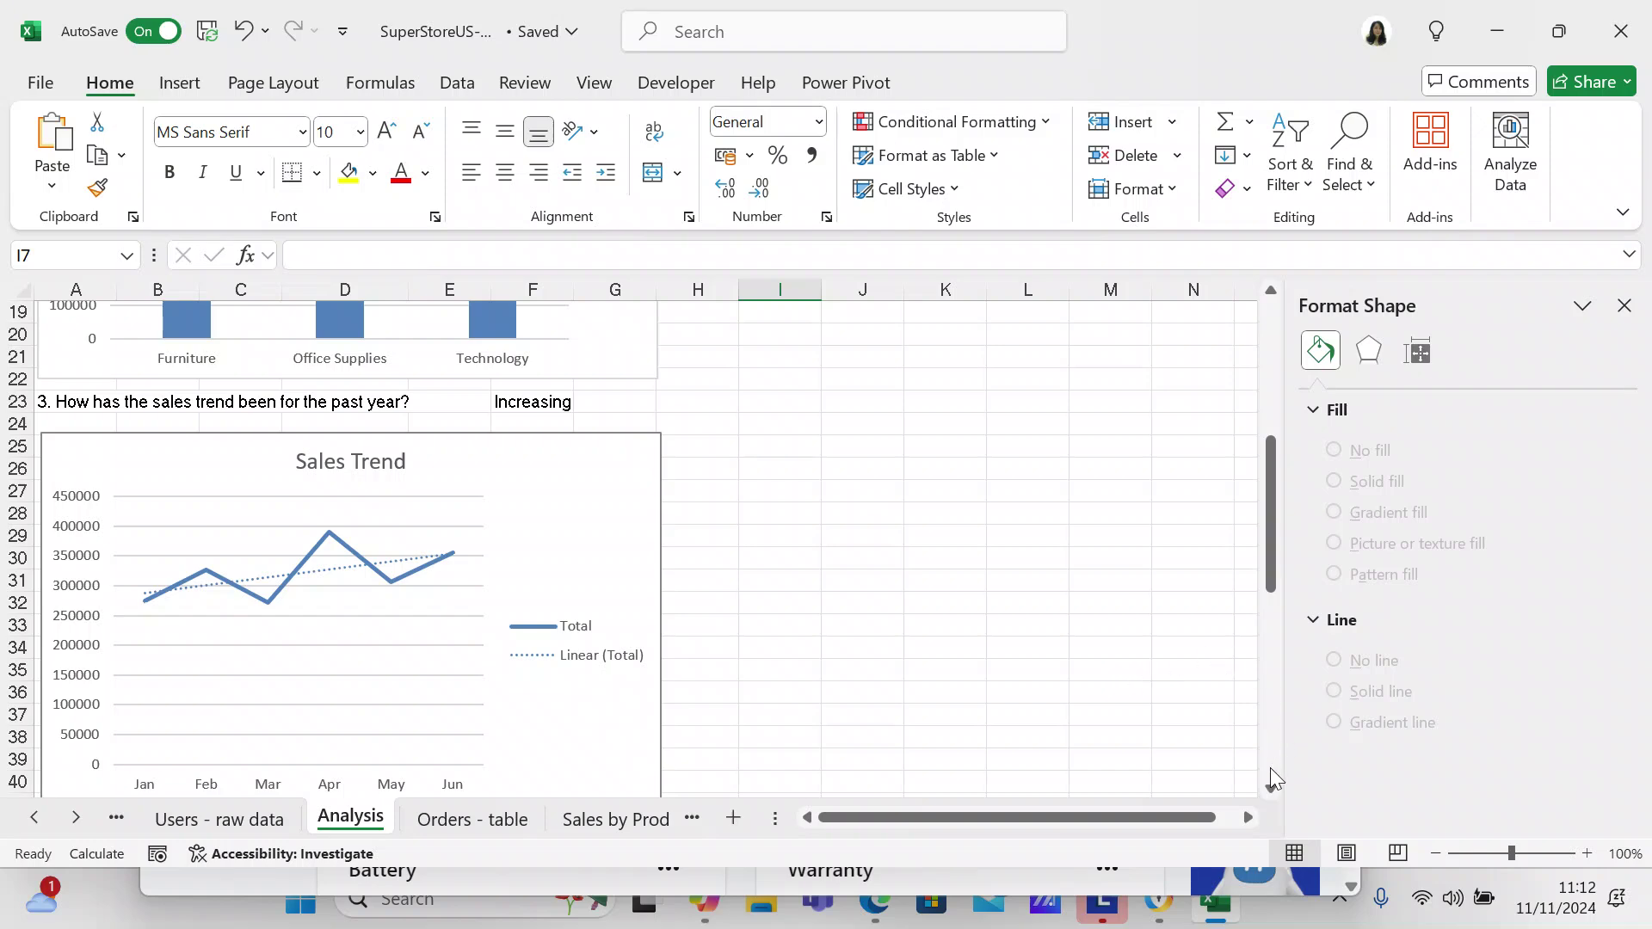
{"action": "left_click_drag", "start_coordinate": [1267, 784], "coordinate": [1268, 783]}
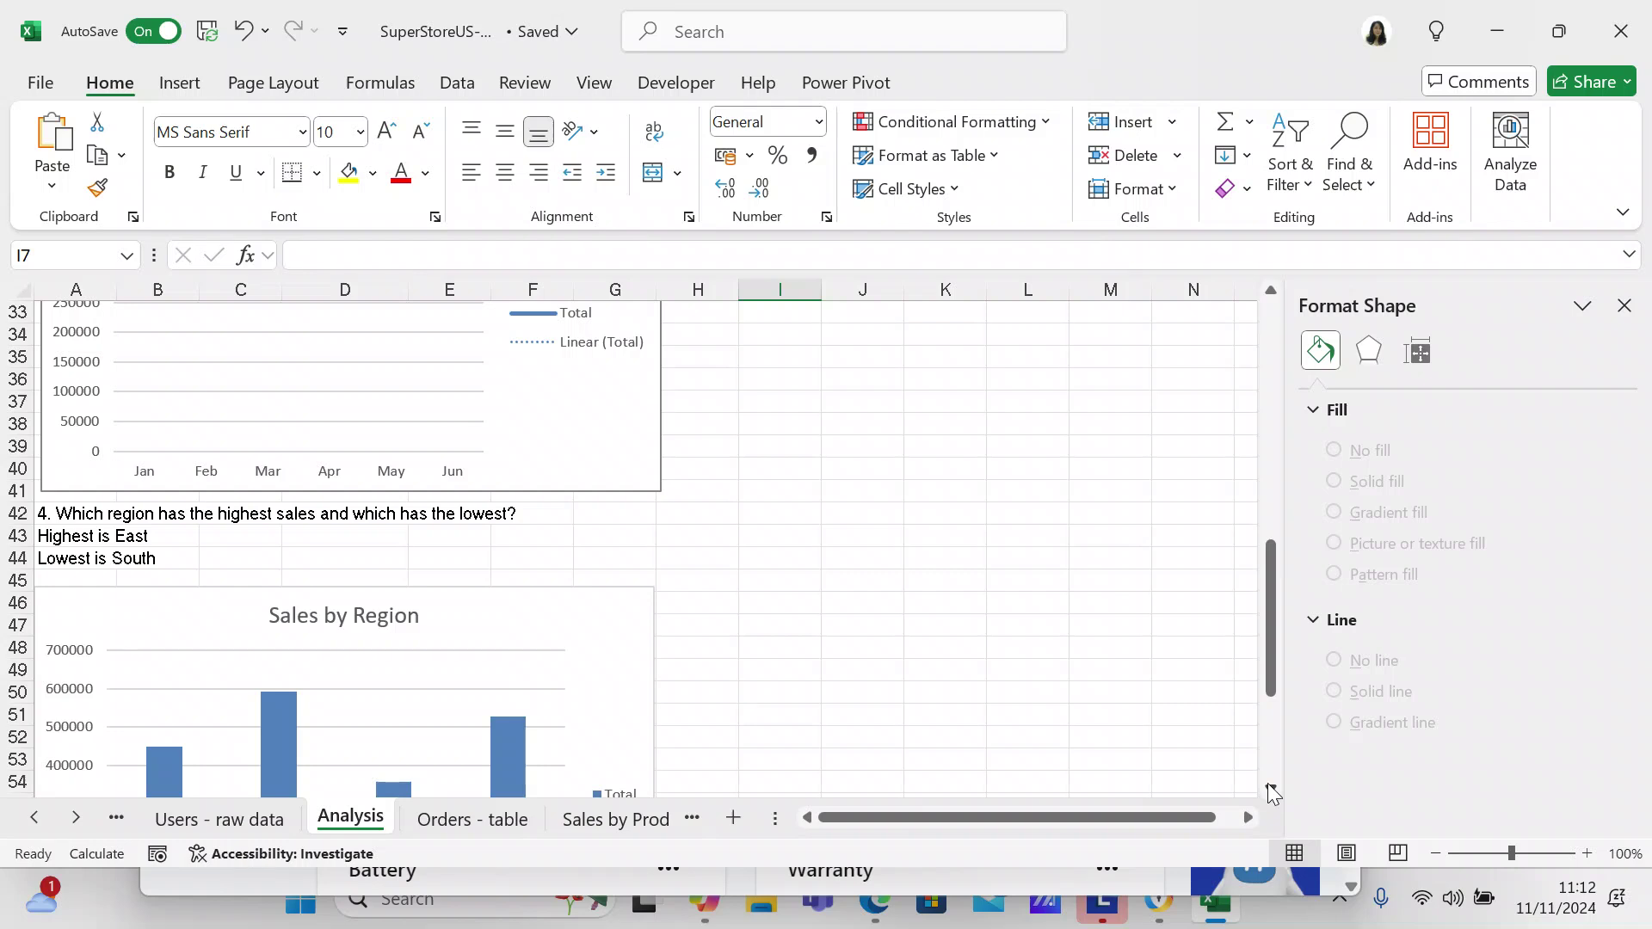
{"action": "left_click_drag", "start_coordinate": [1268, 783], "coordinate": [1268, 783]}
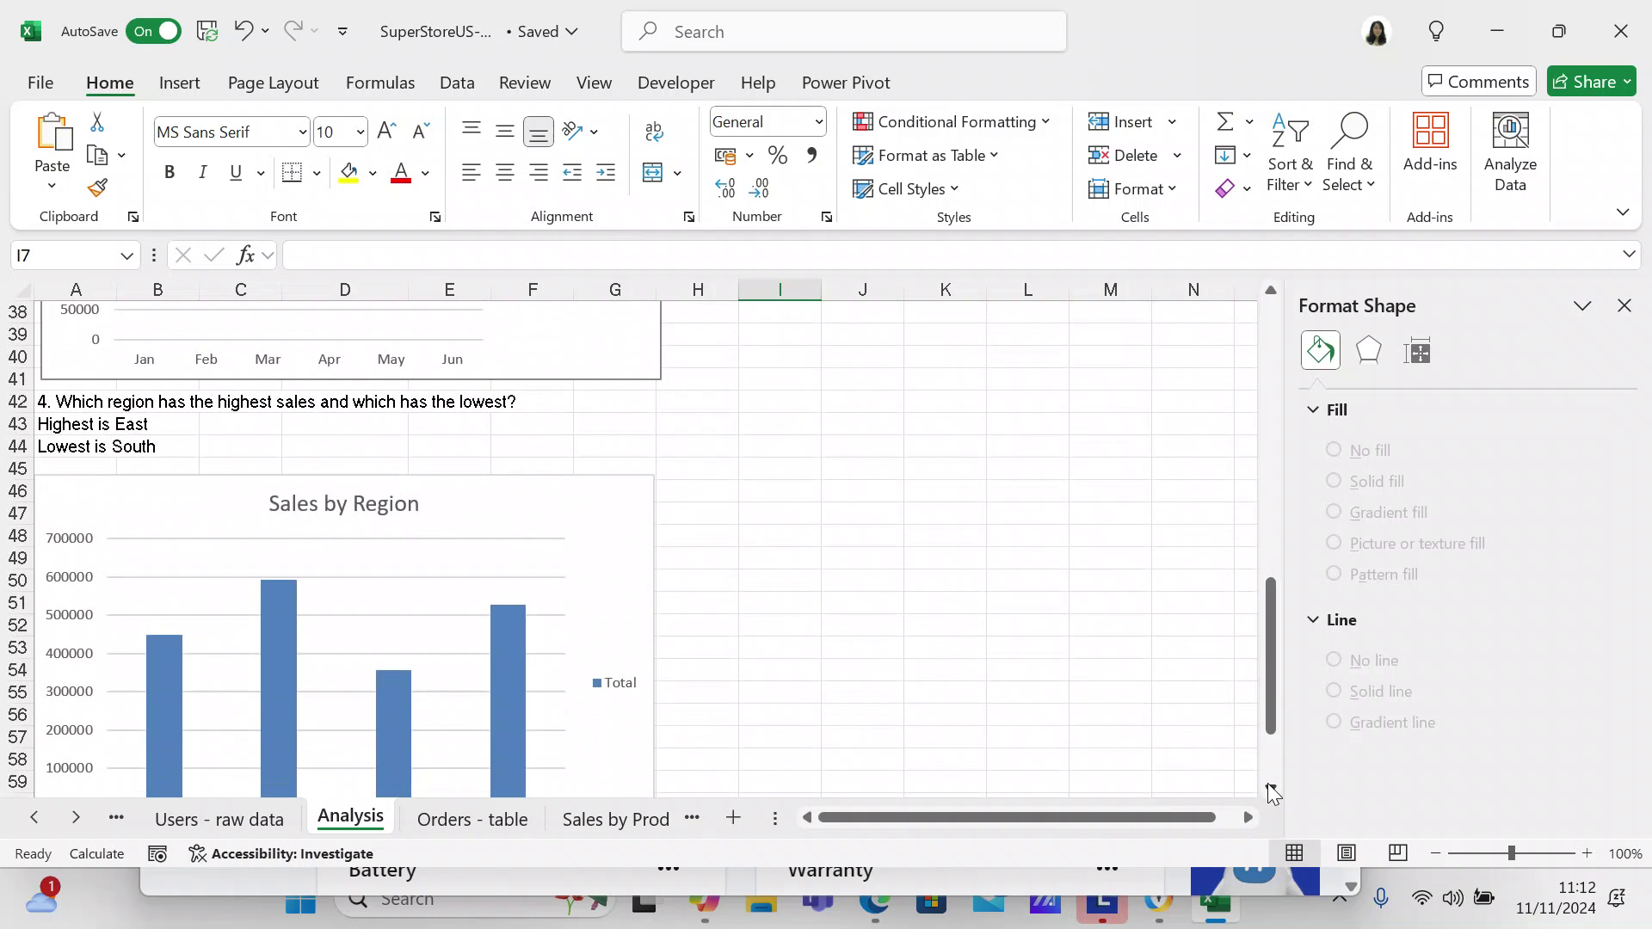
{"action": "left_click", "coordinate": [1270, 787]}
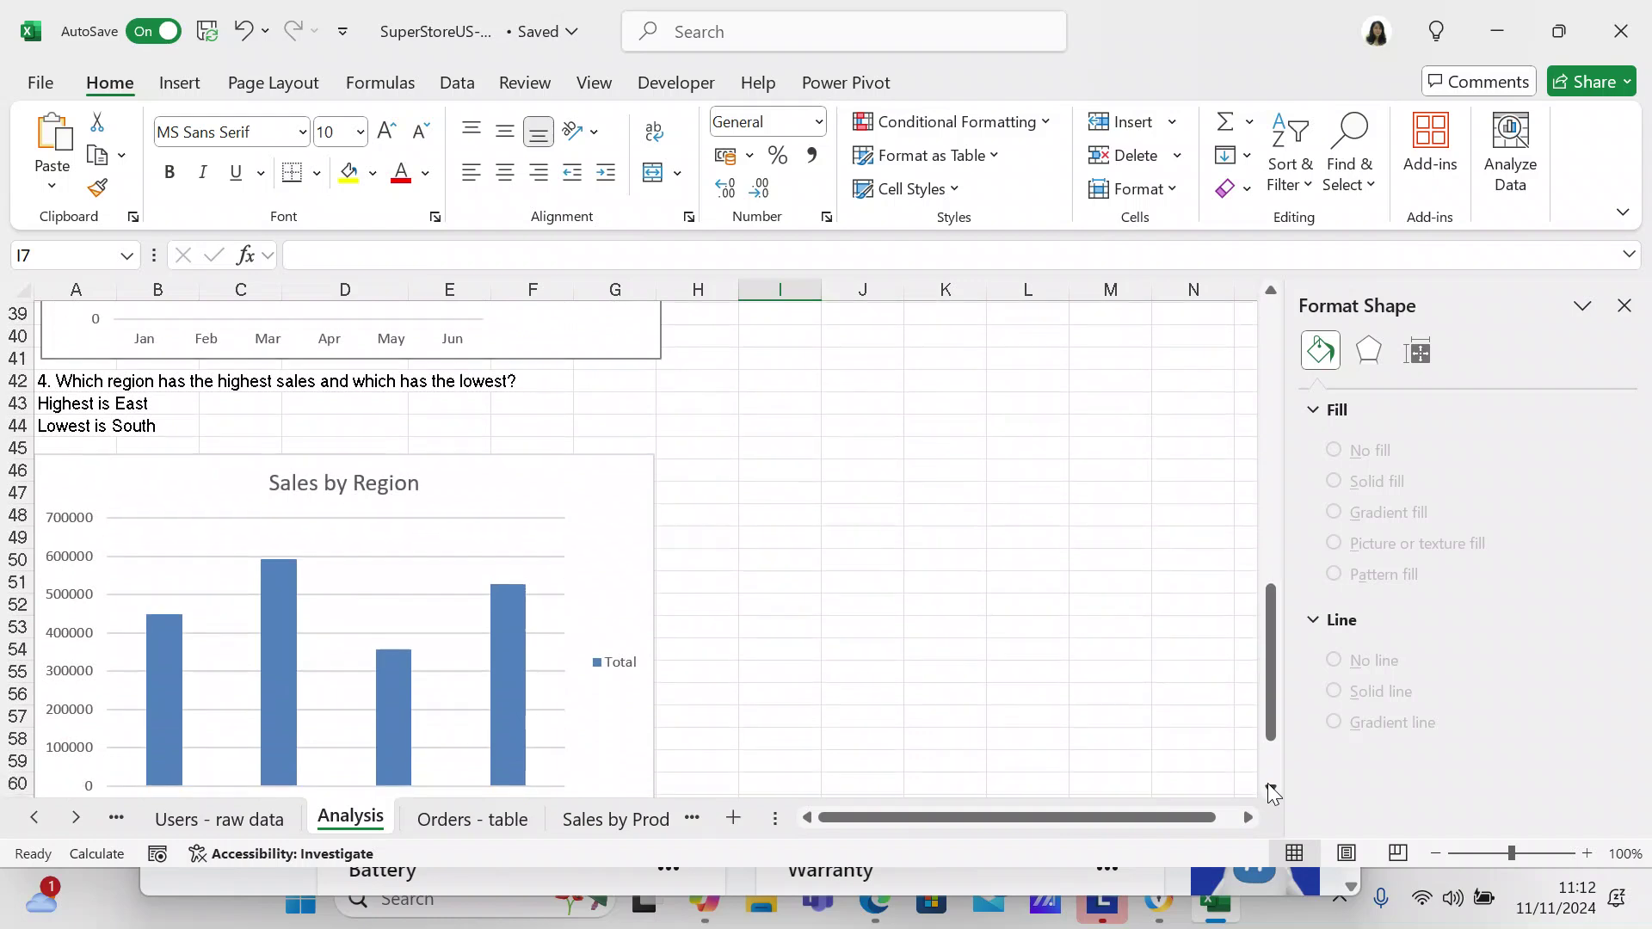
{"action": "left_click", "coordinate": [1270, 787]}
Open the Sales by Region sheet to view the pivot table and chart of sales per region
{"action": "left_click", "coordinate": [74, 822]}
{"action": "left_click", "coordinate": [74, 822]}
{"action": "left_click", "coordinate": [75, 824]}
{"action": "left_click", "coordinate": [75, 824]}
{"action": "left_click", "coordinate": [75, 824]}
{"action": "left_click", "coordinate": [487, 828]}
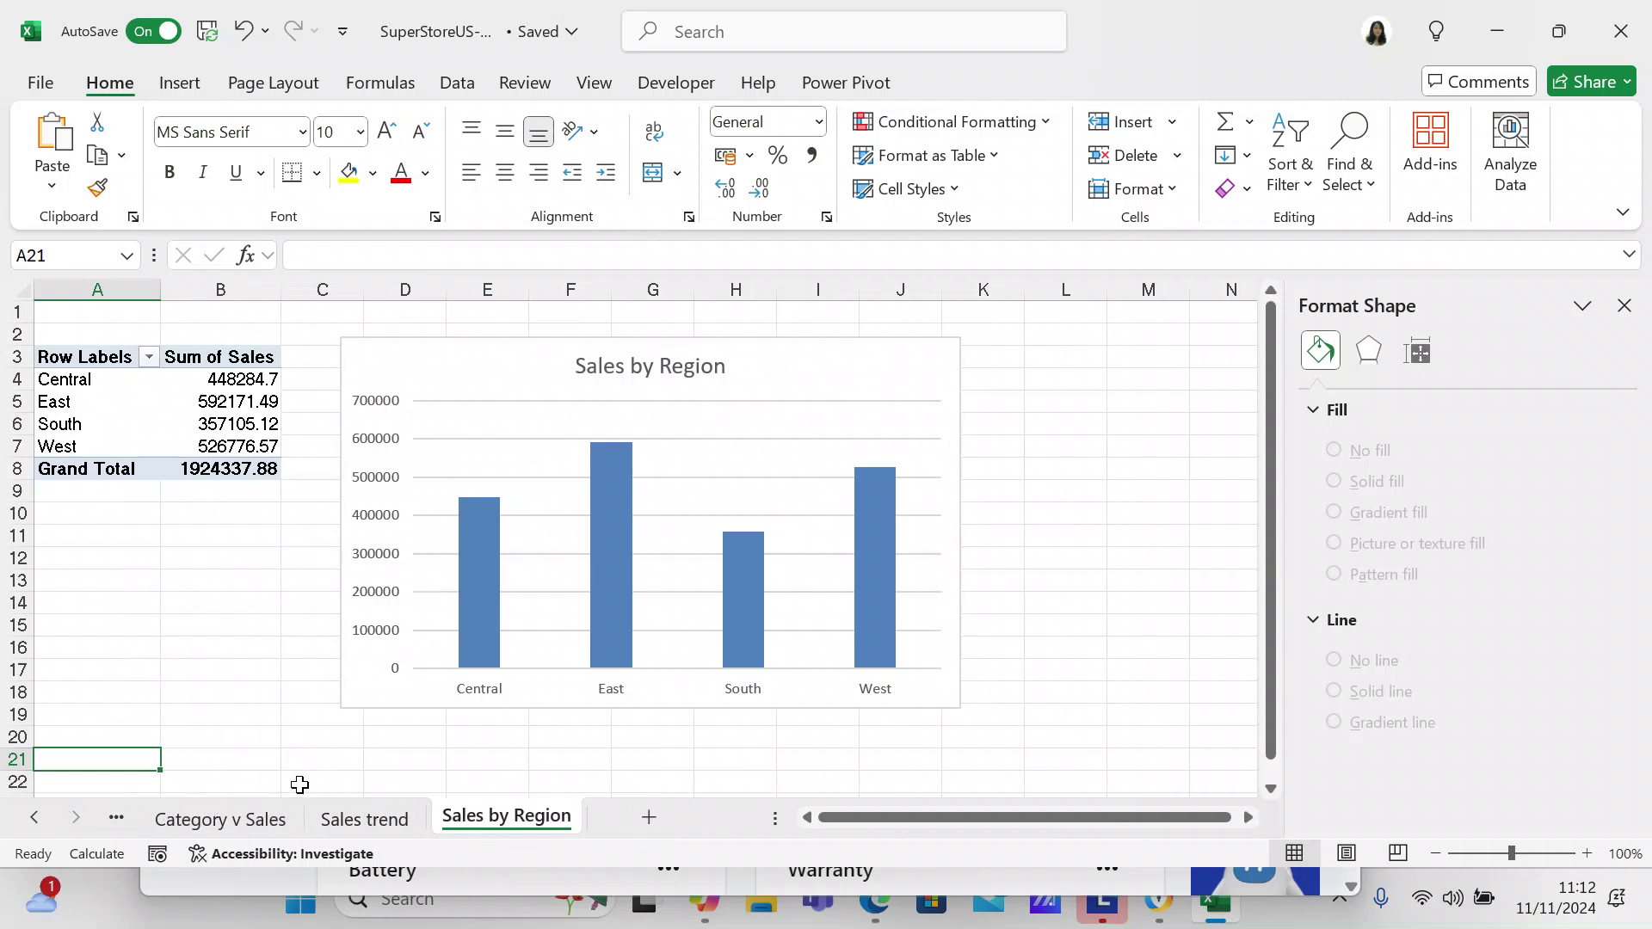
Return to the Analysis sheet and inspect the average profit margin formula in cell E63 for question 5
{"action": "left_click", "coordinate": [38, 818]}
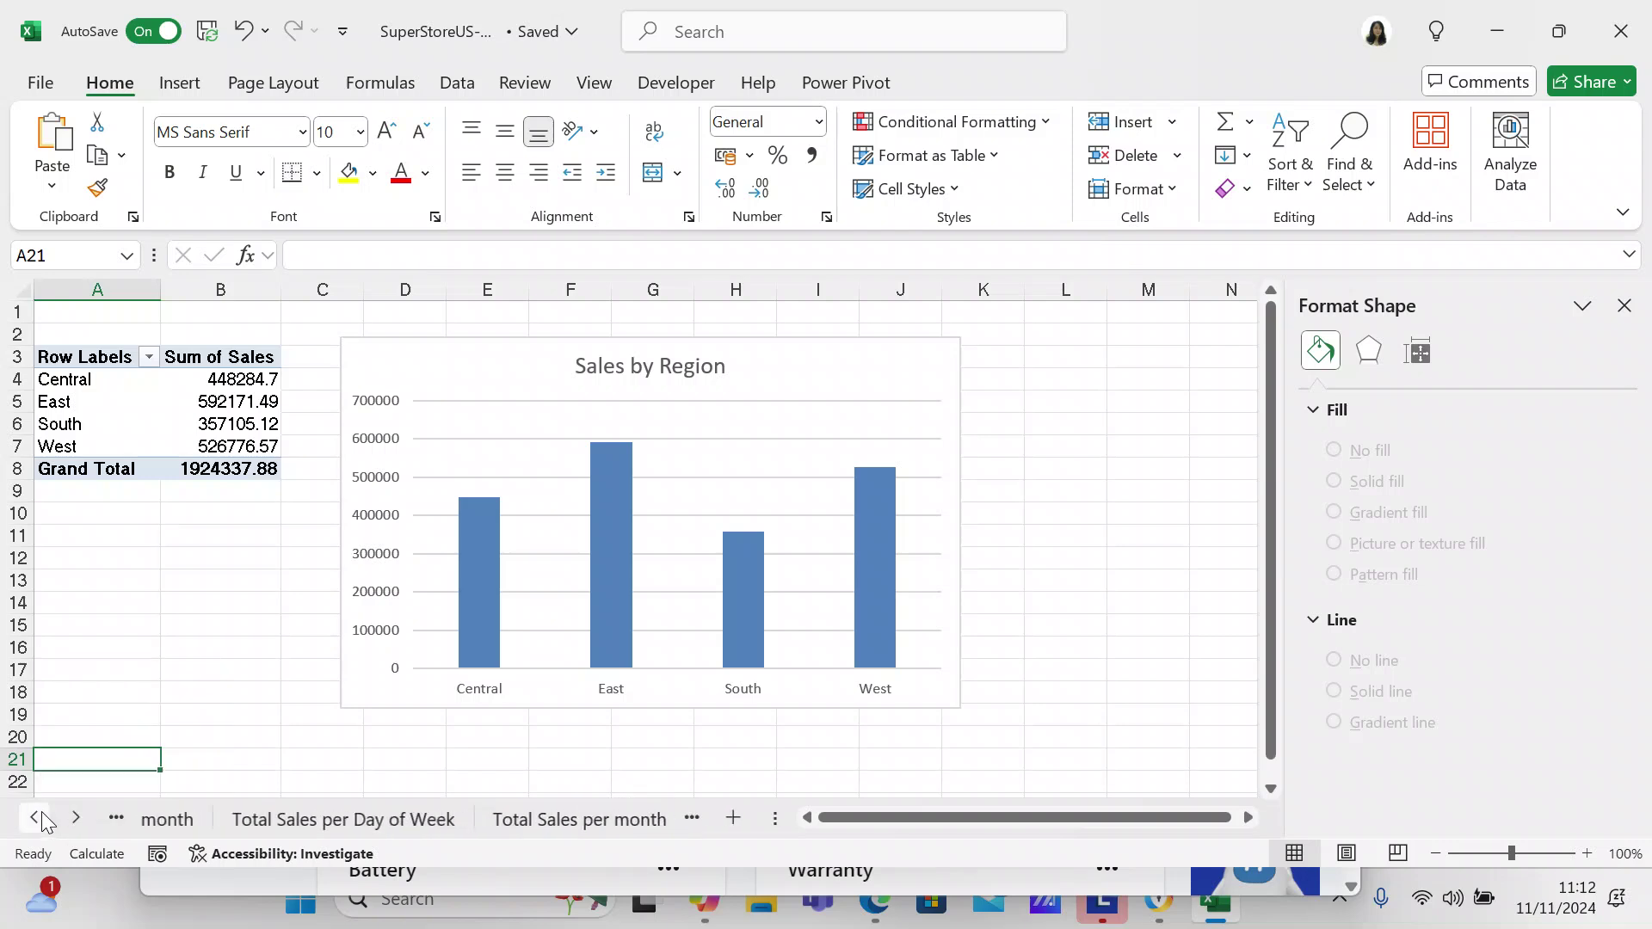
{"action": "left_click", "coordinate": [38, 817]}
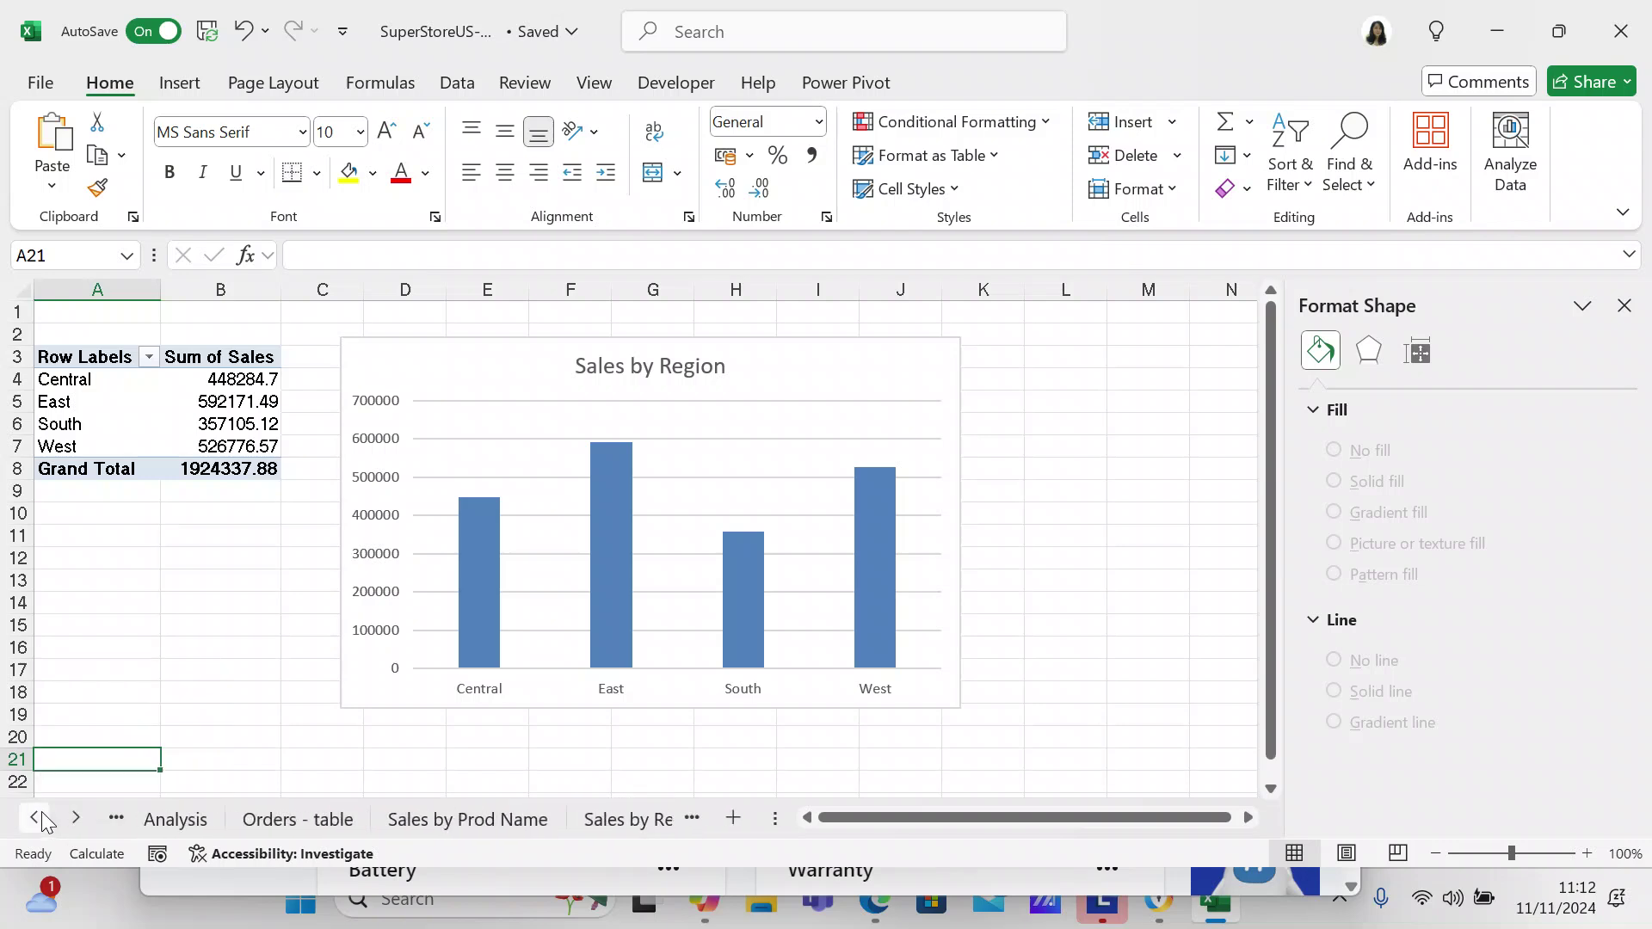
{"action": "left_click", "coordinate": [170, 819]}
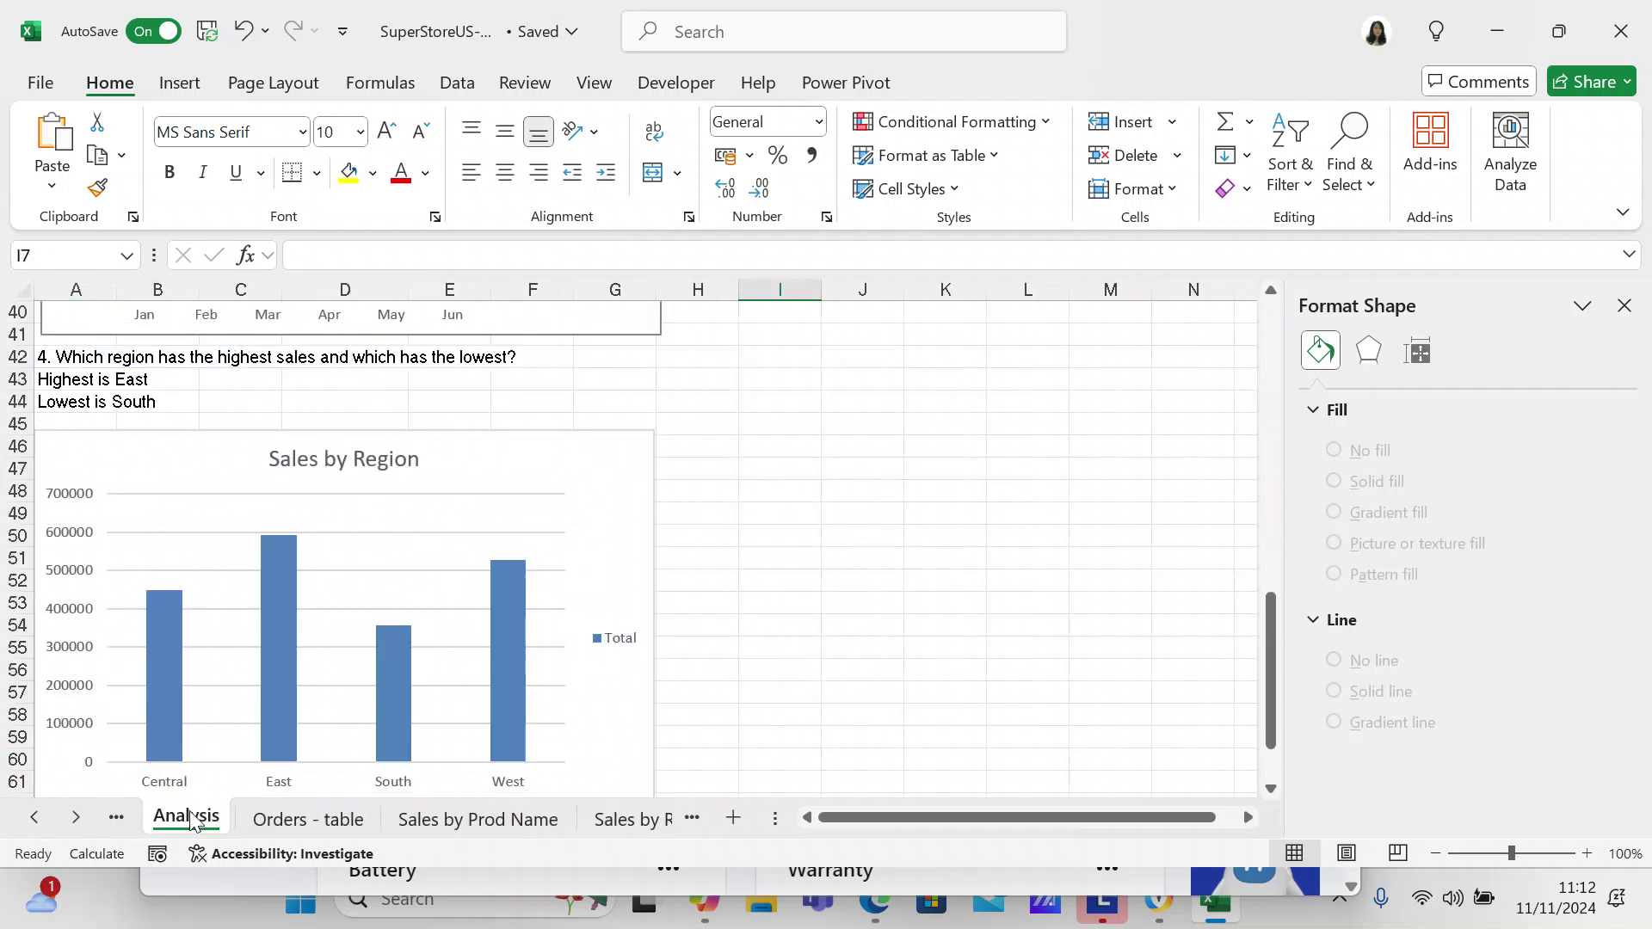
{"action": "left_click", "coordinate": [1271, 790]}
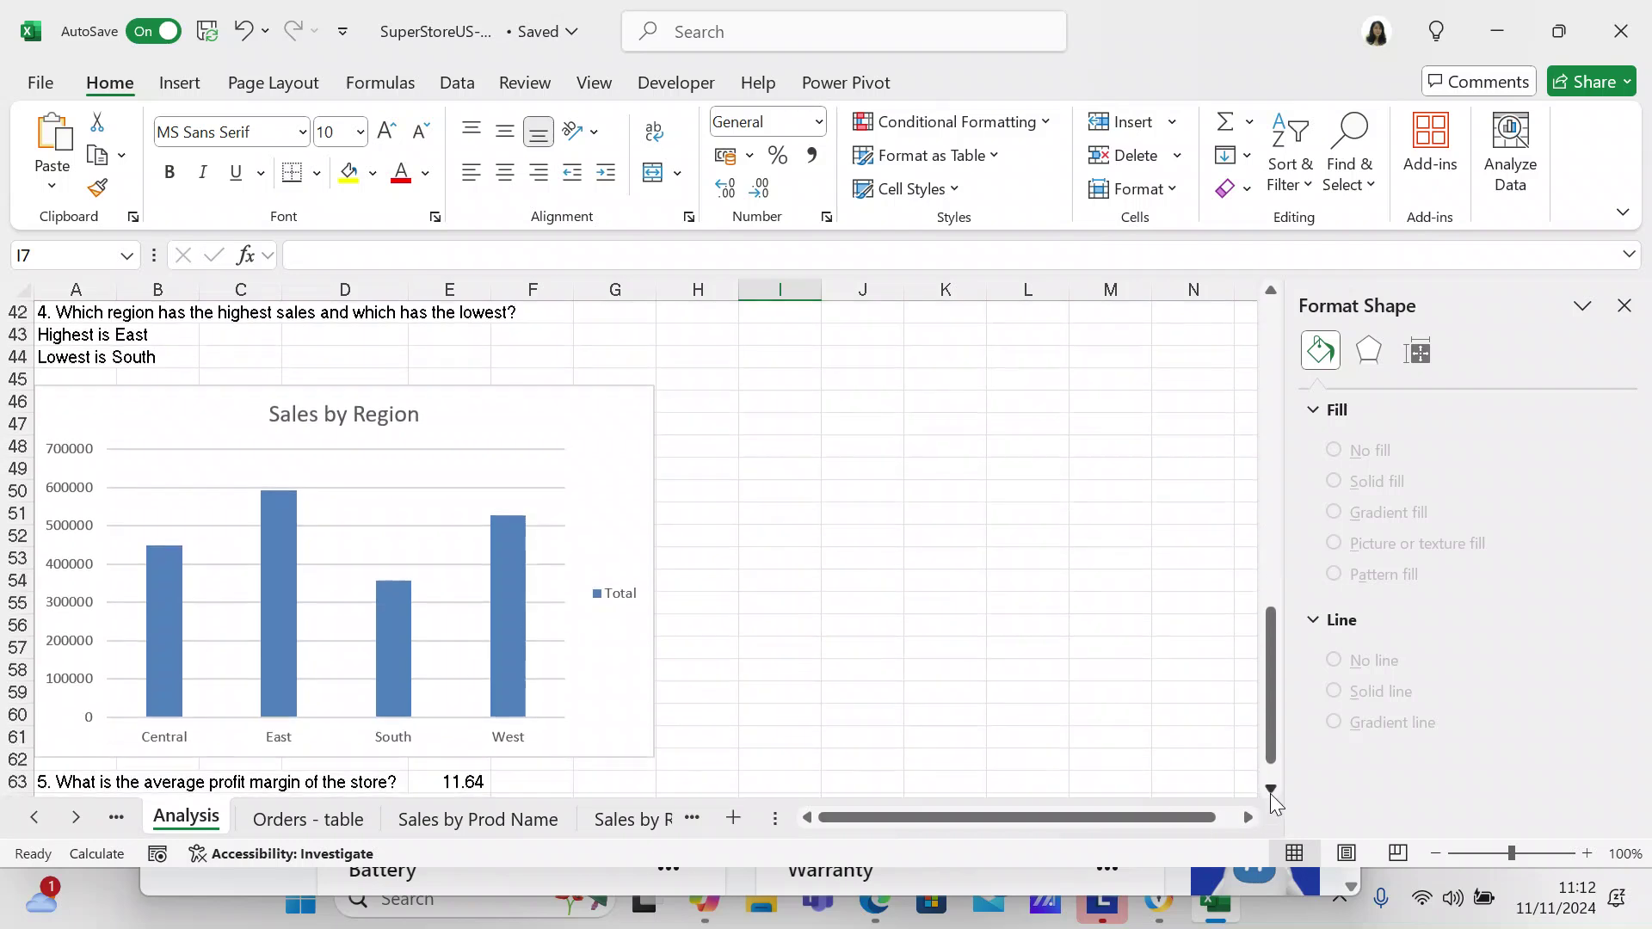
{"action": "left_click", "coordinate": [1271, 792]}
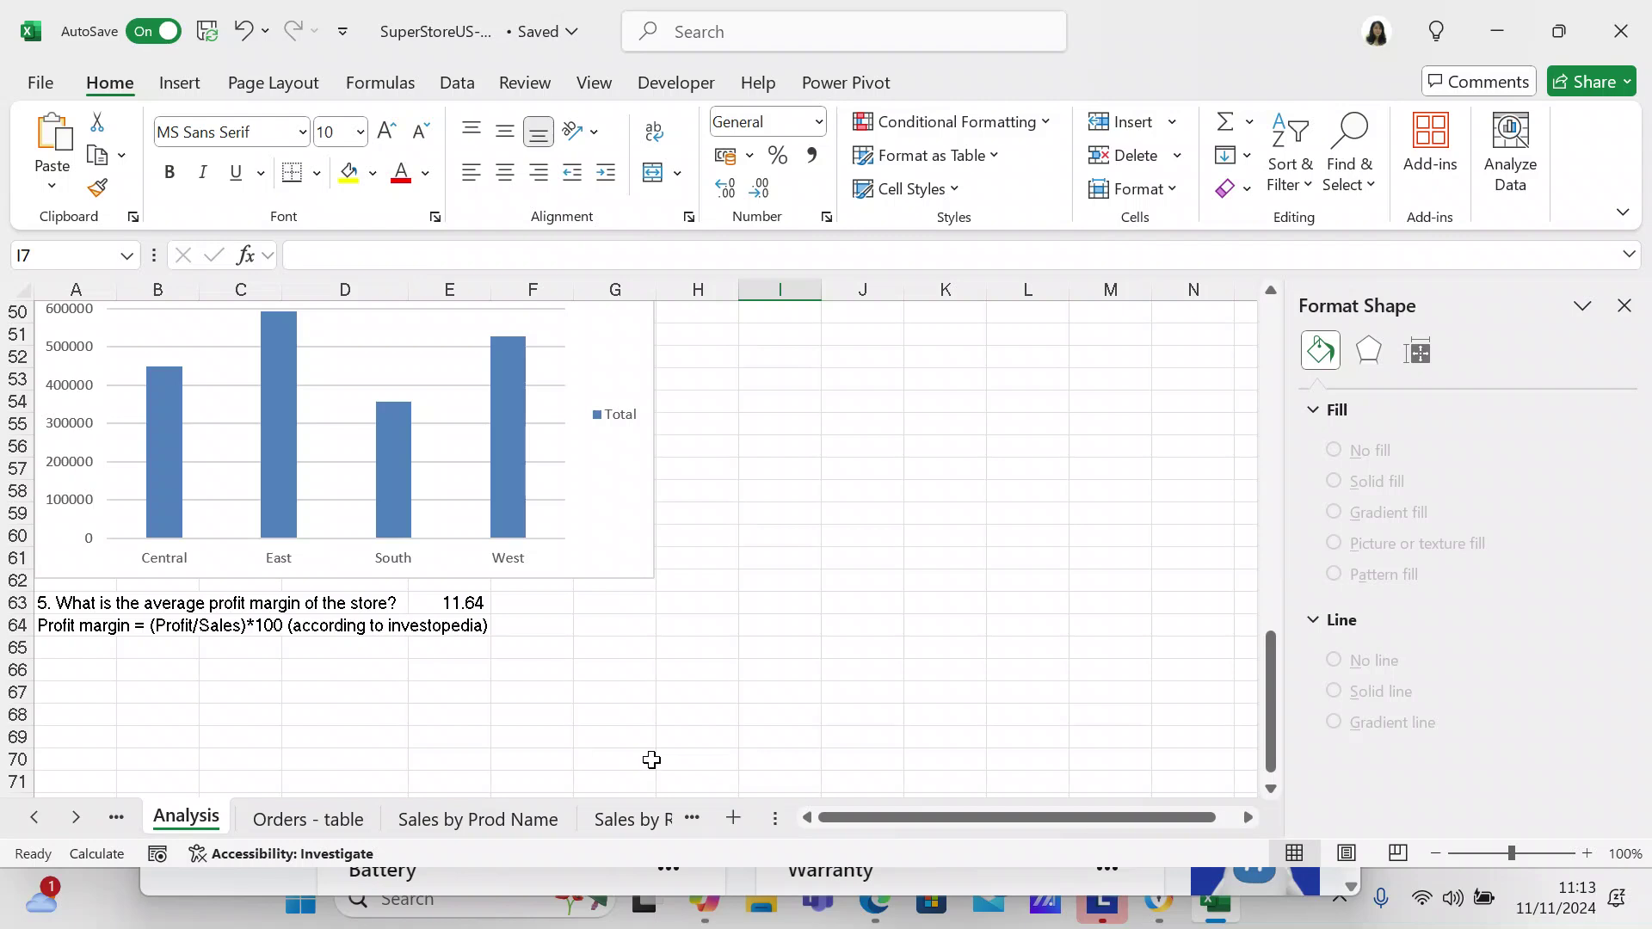
{"action": "left_click", "coordinate": [484, 602]}
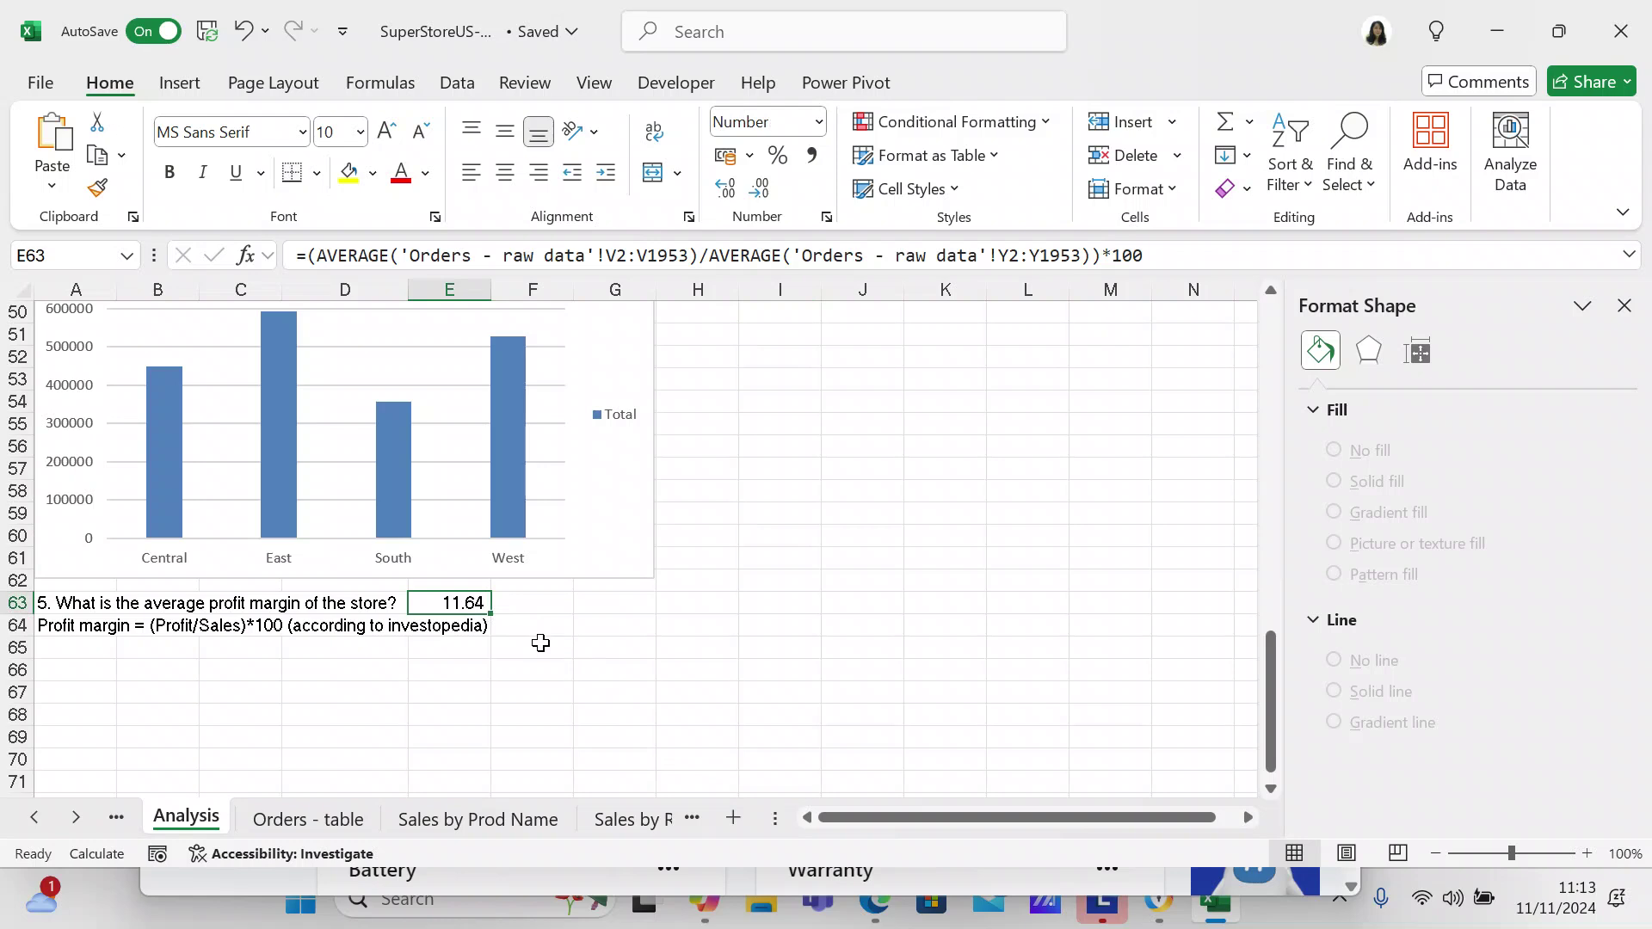
{"action": "left_click", "coordinate": [392, 711]}
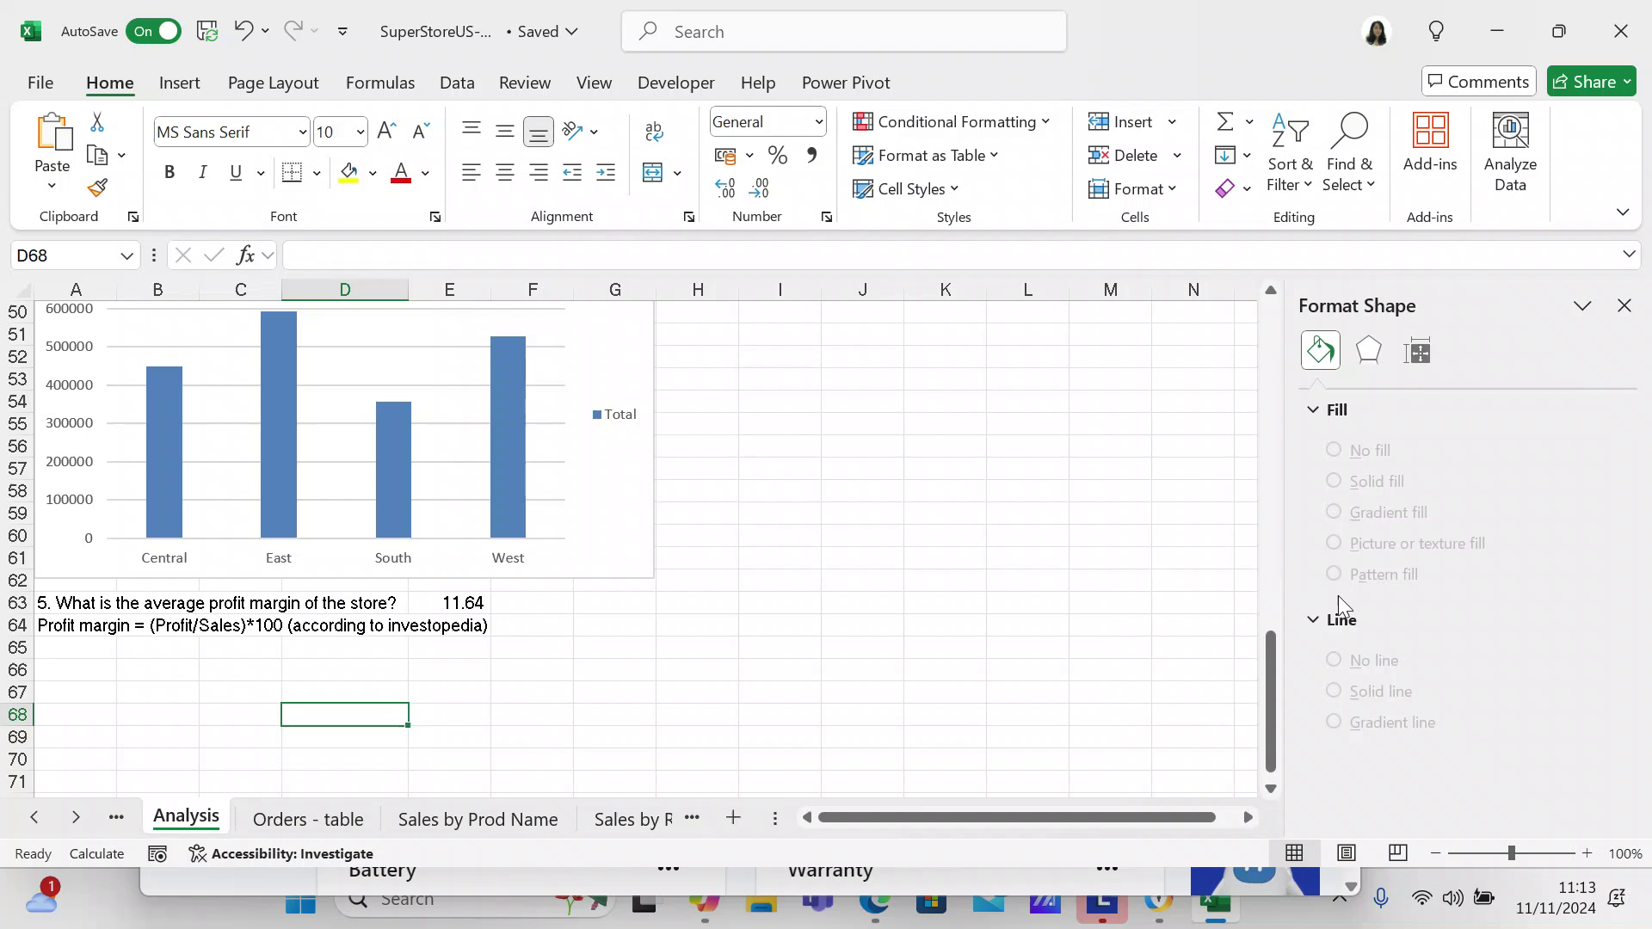
{"action": "left_click_drag", "start_coordinate": [1276, 712], "coordinate": [1219, 346]}
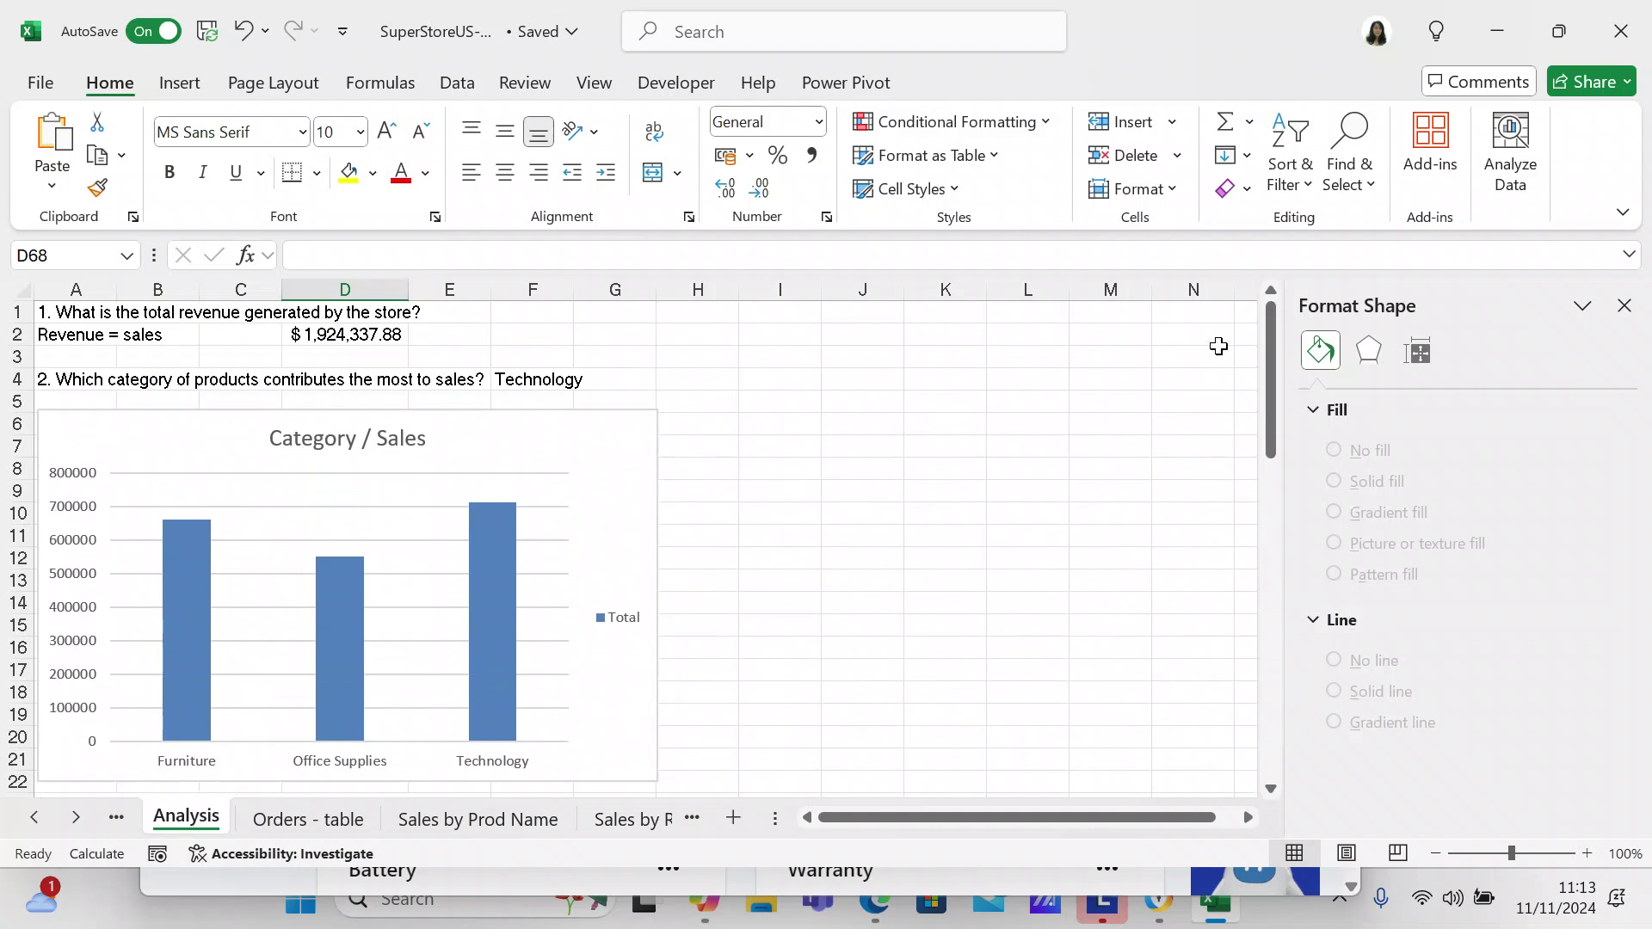